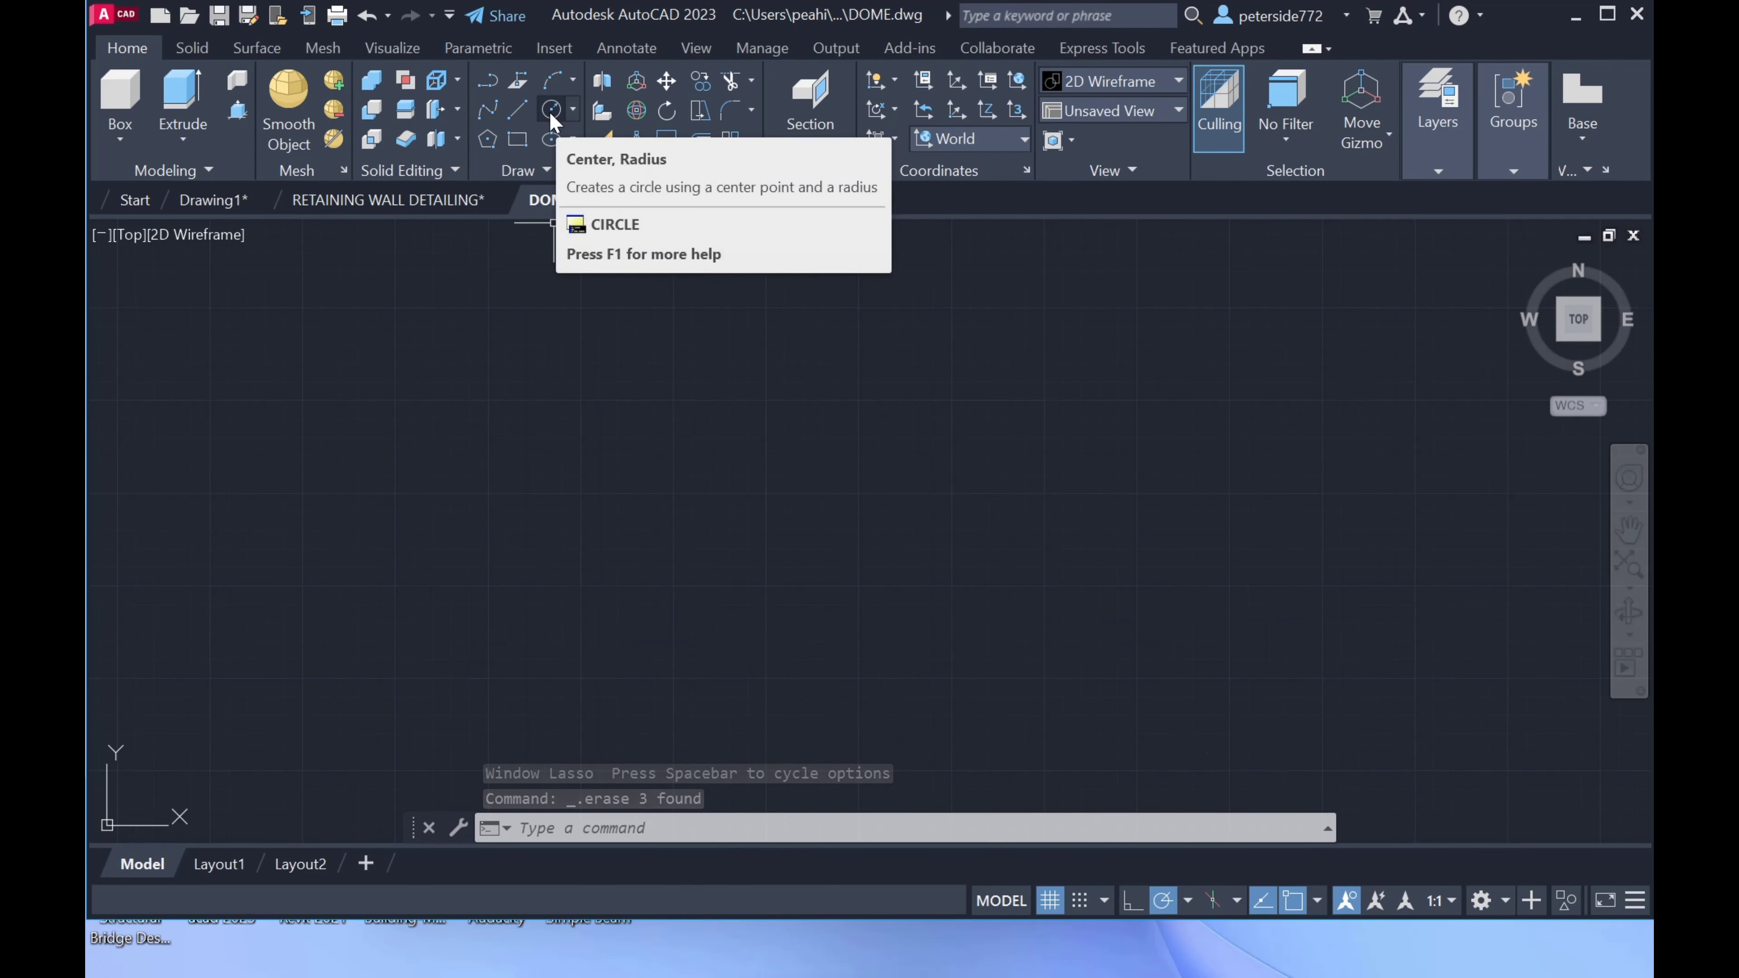
Draw a circle of radius 600 around a picked centre point.
left_click(550, 110)
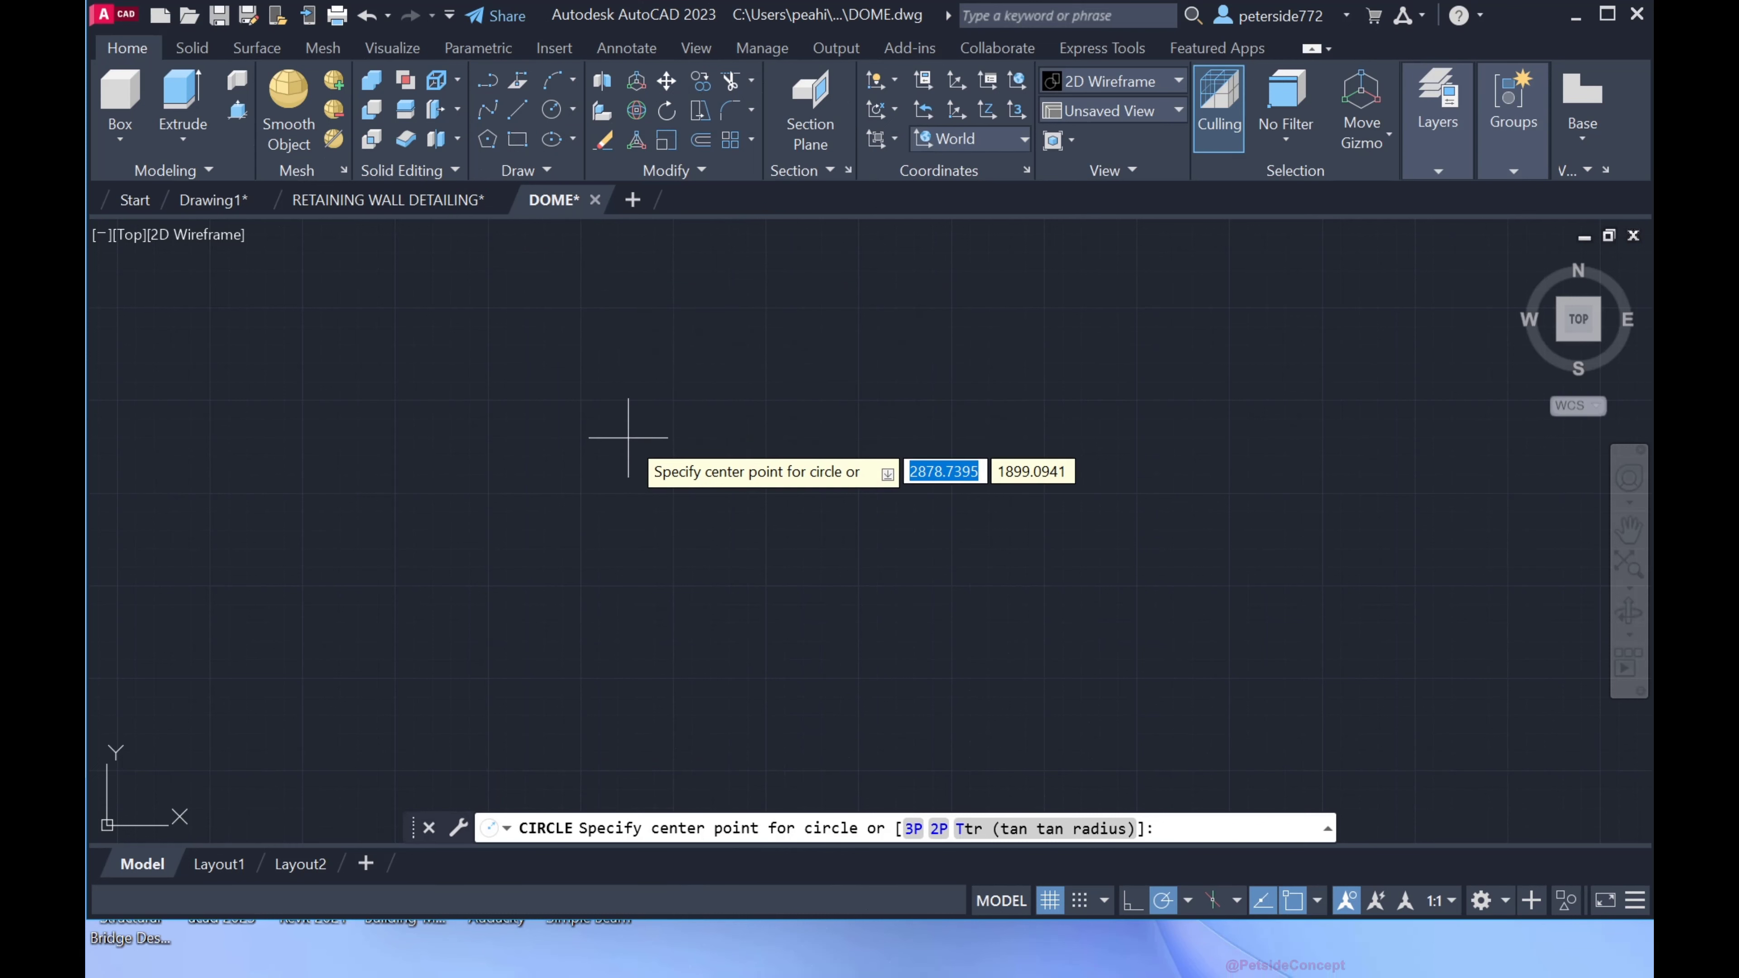
left_click(649, 517)
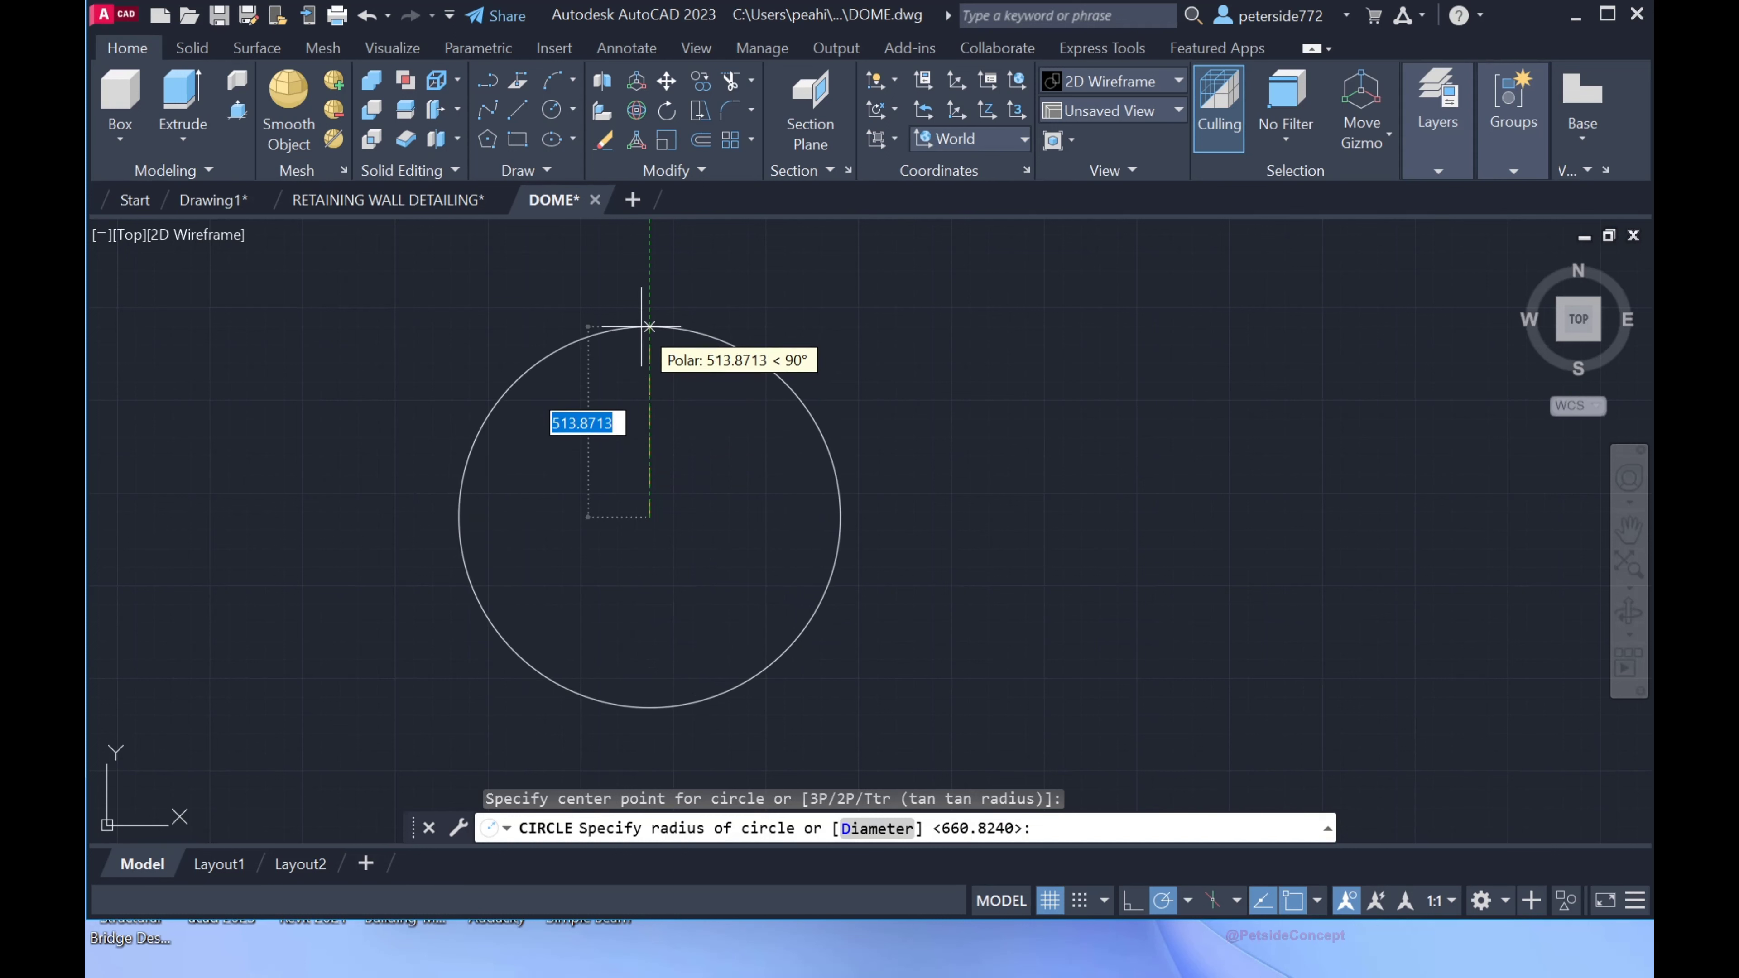
type("600")
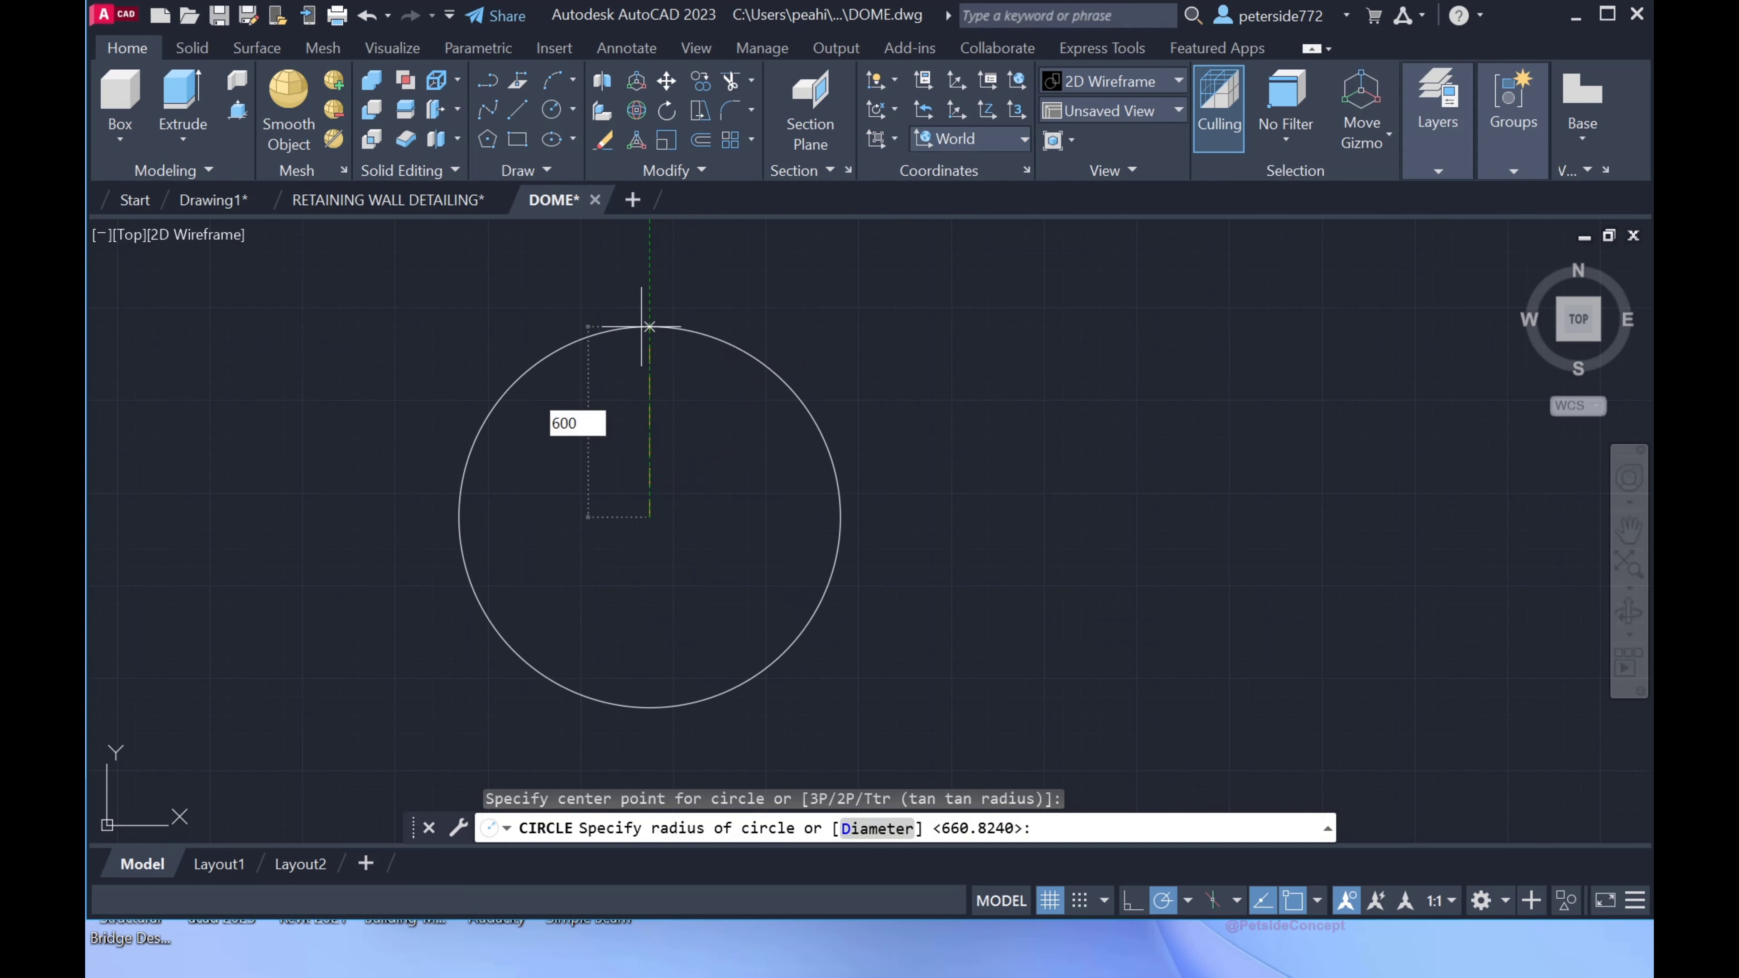
key("Return")
scroll(688, 377, "down", 1)
scroll(798, 449, "up", 1)
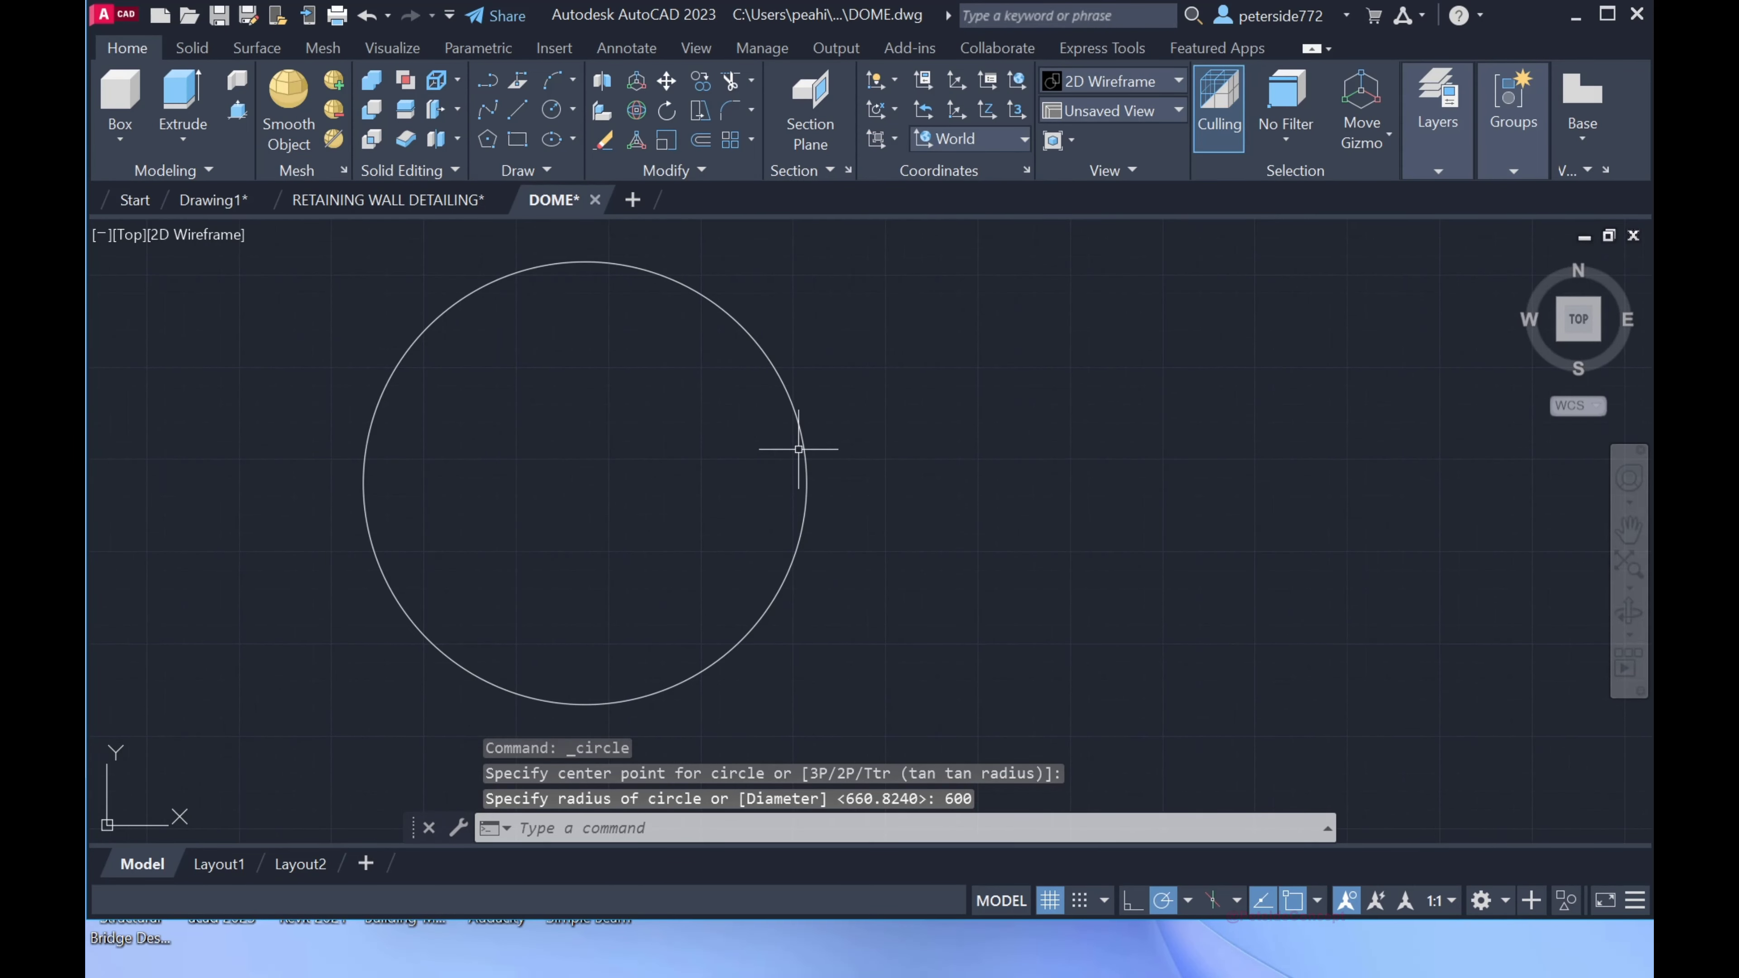
Draw lines from the circle's top quadrant to its centre, then to its right quadrant.
left_click(525, 117)
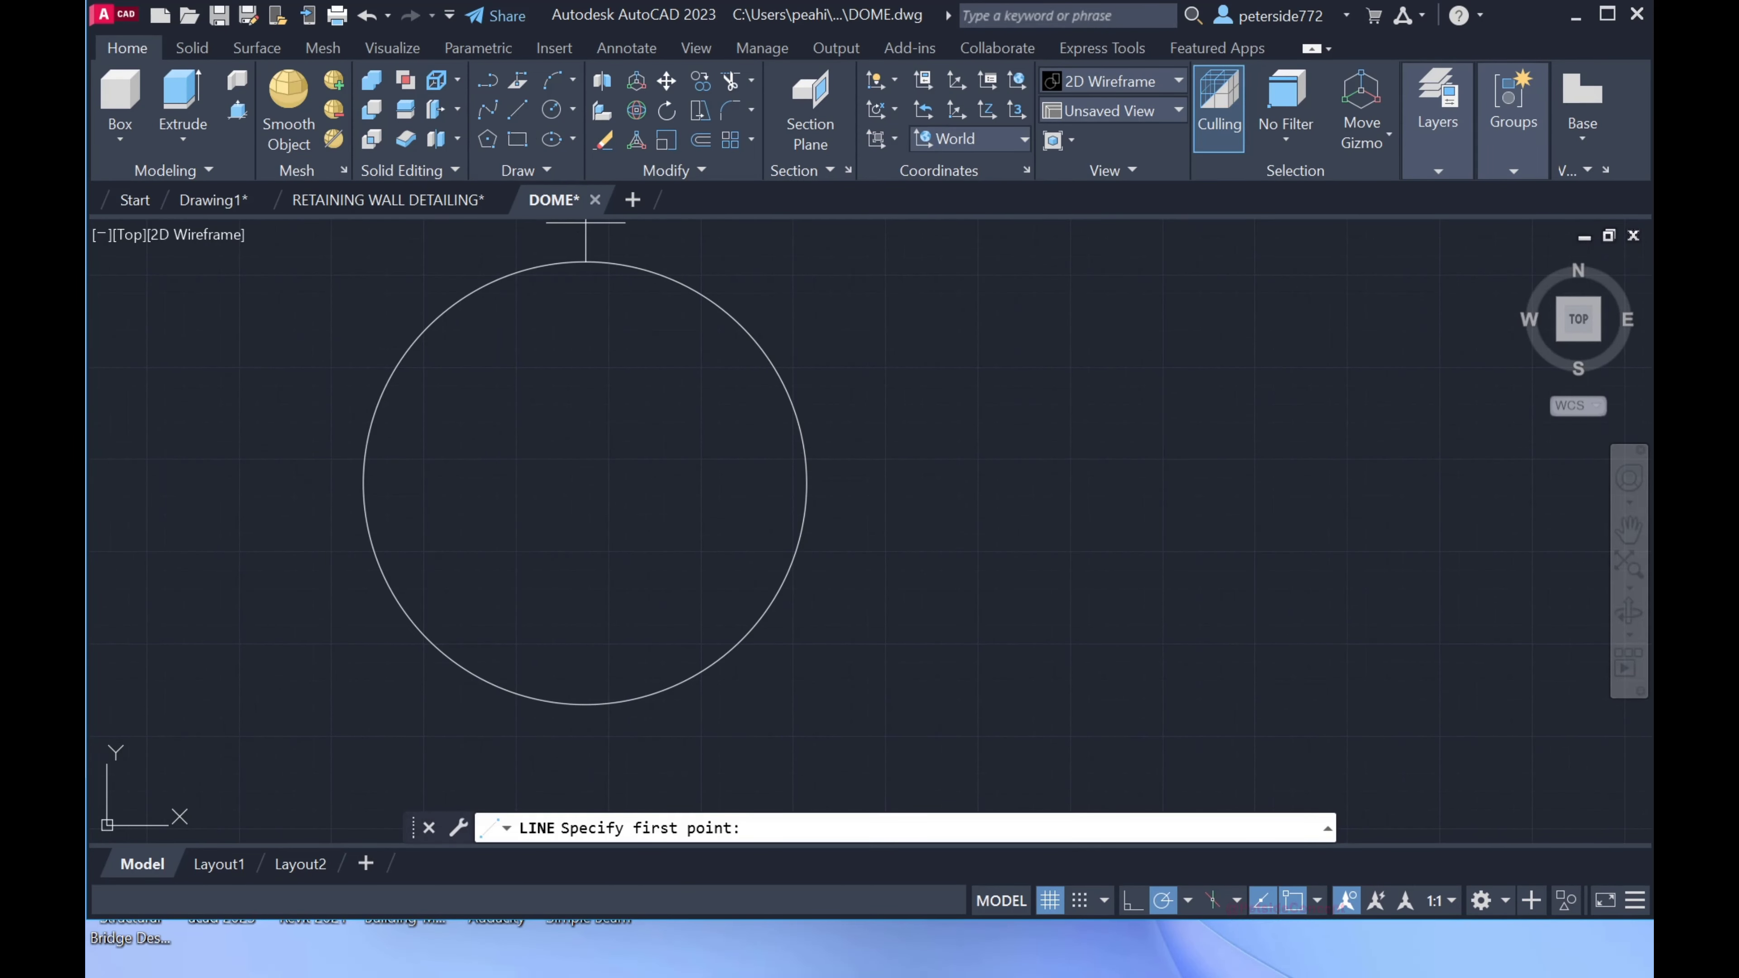
left_click(586, 261)
left_click(585, 483)
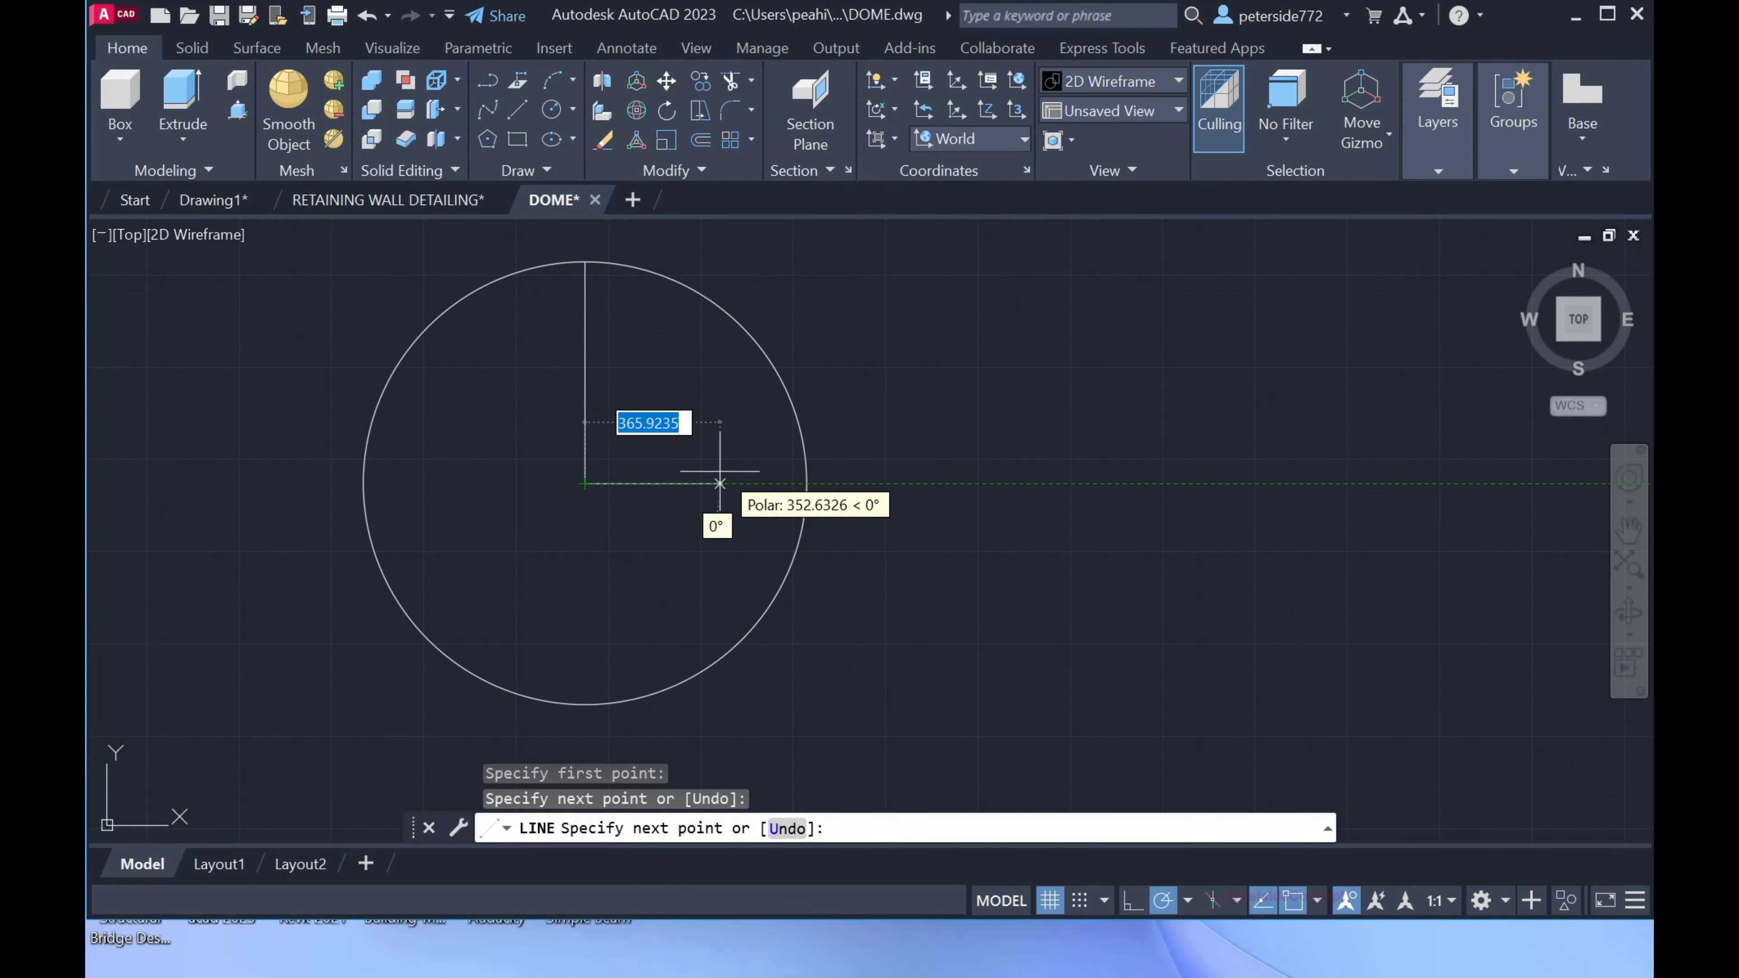
left_click(807, 484)
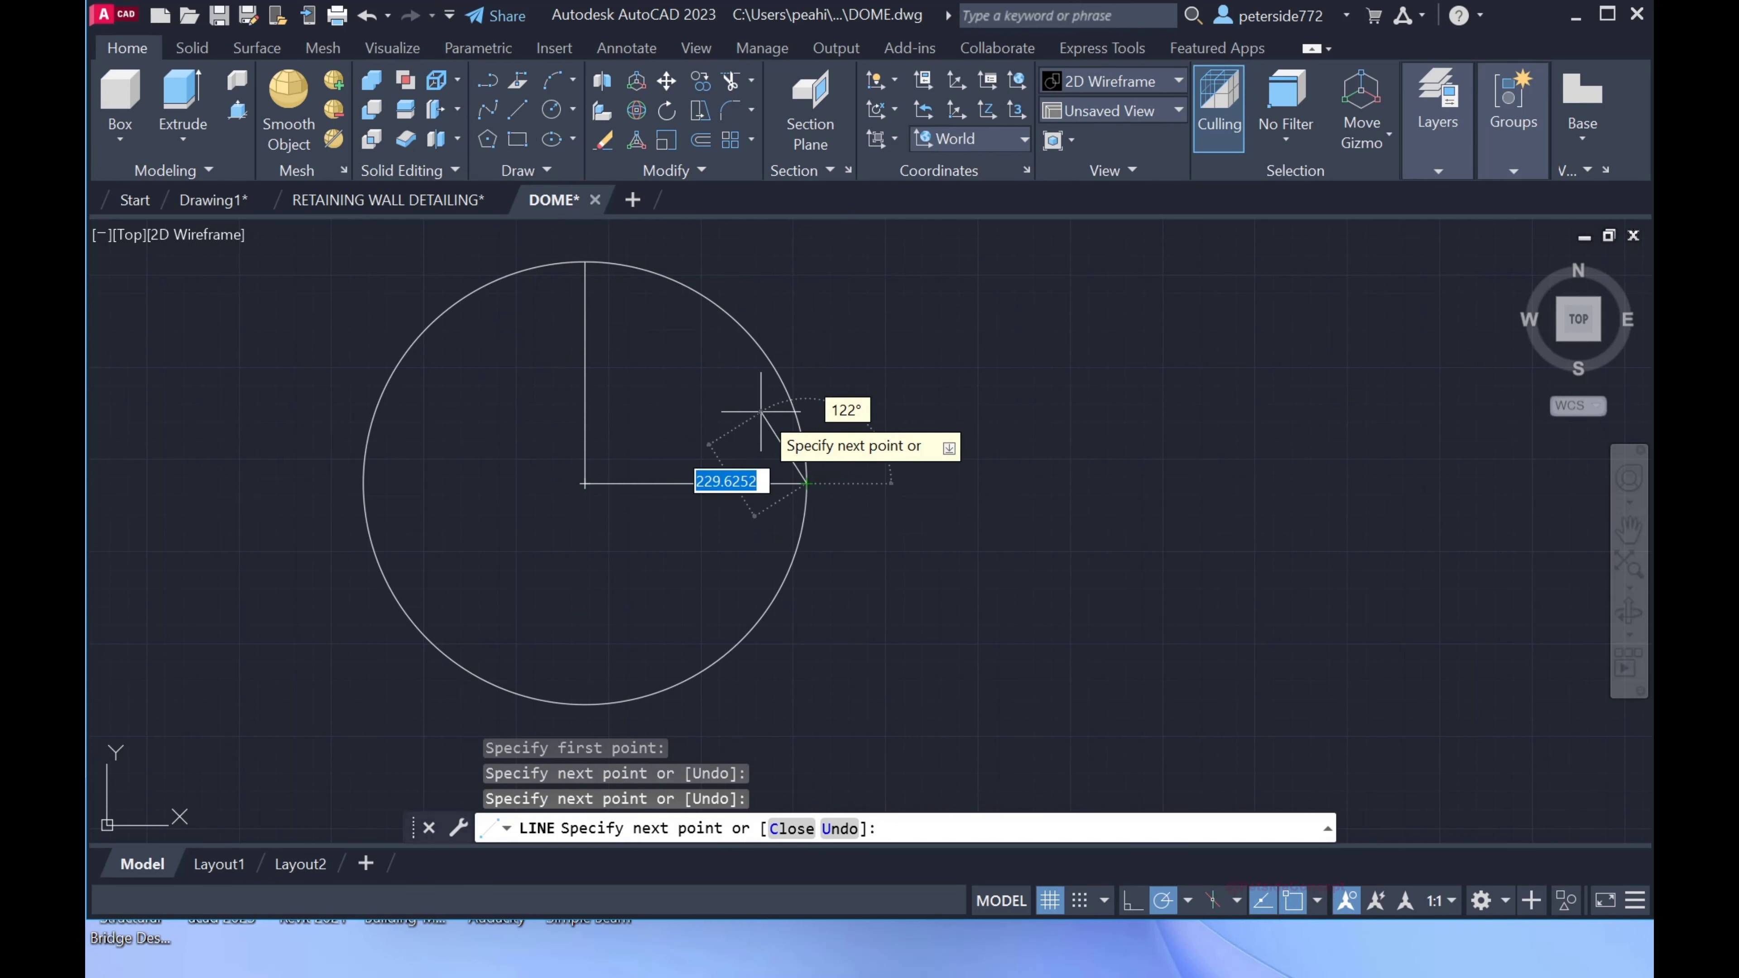
key("Escape")
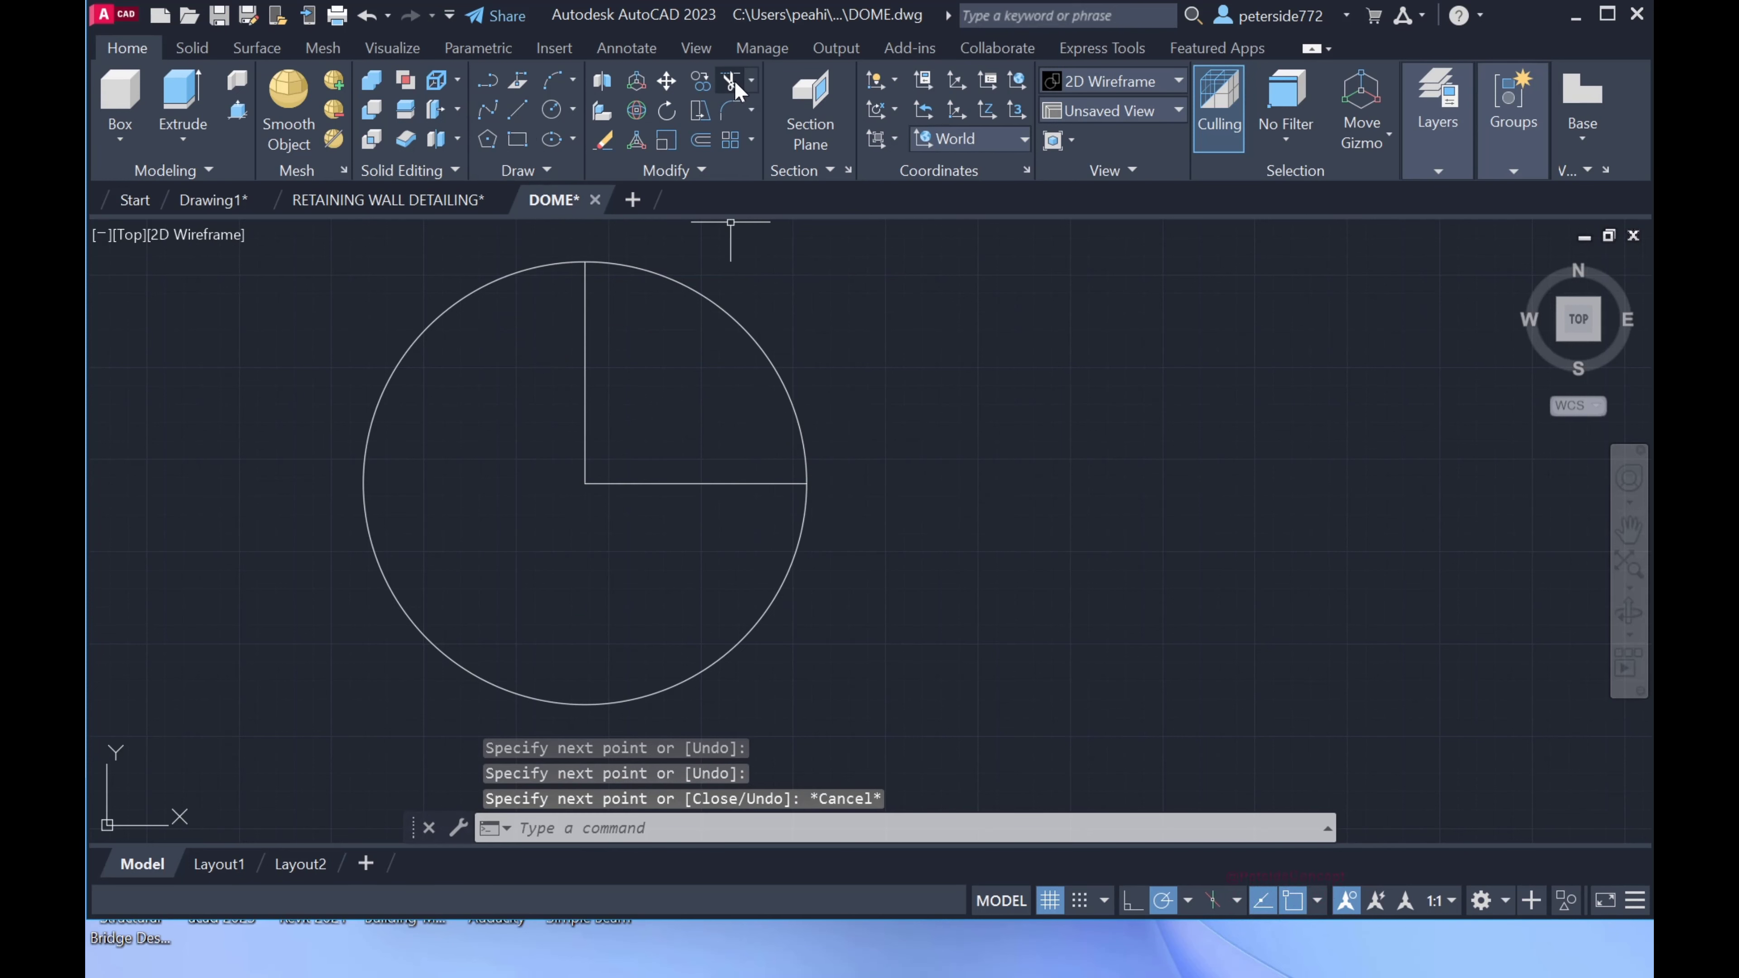
Trim away three-quarters of the circle, keeping the quarter arc between top and right.
left_click(734, 80)
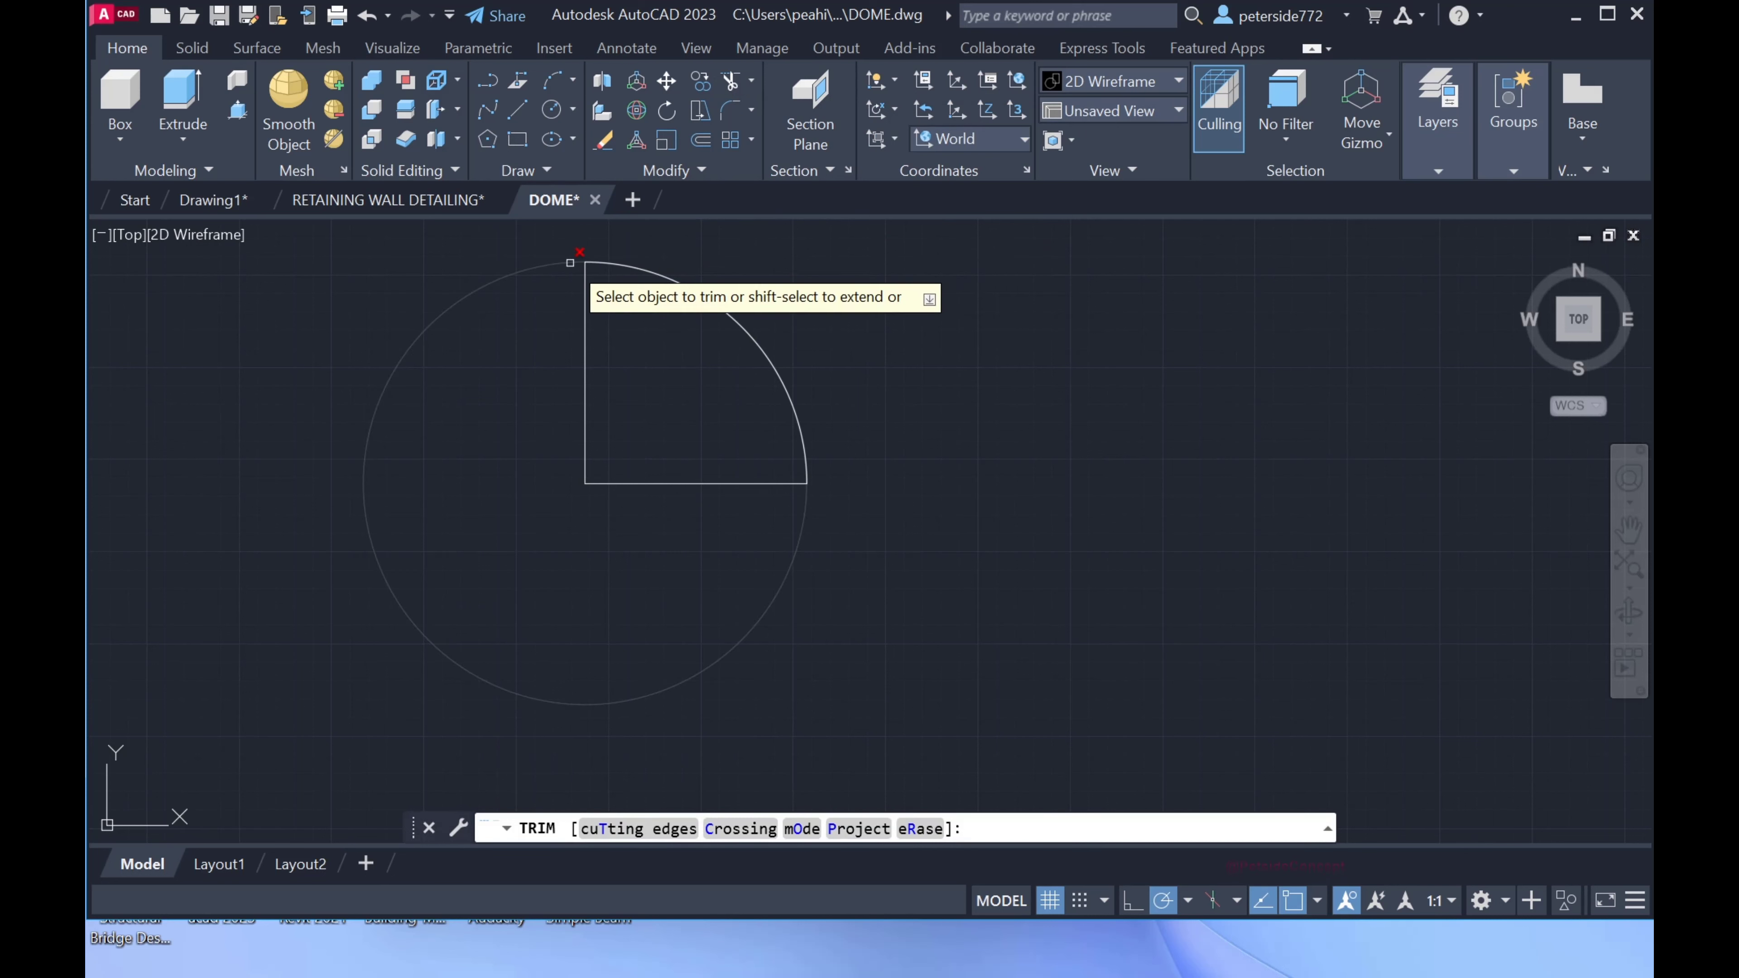
left_click(570, 263)
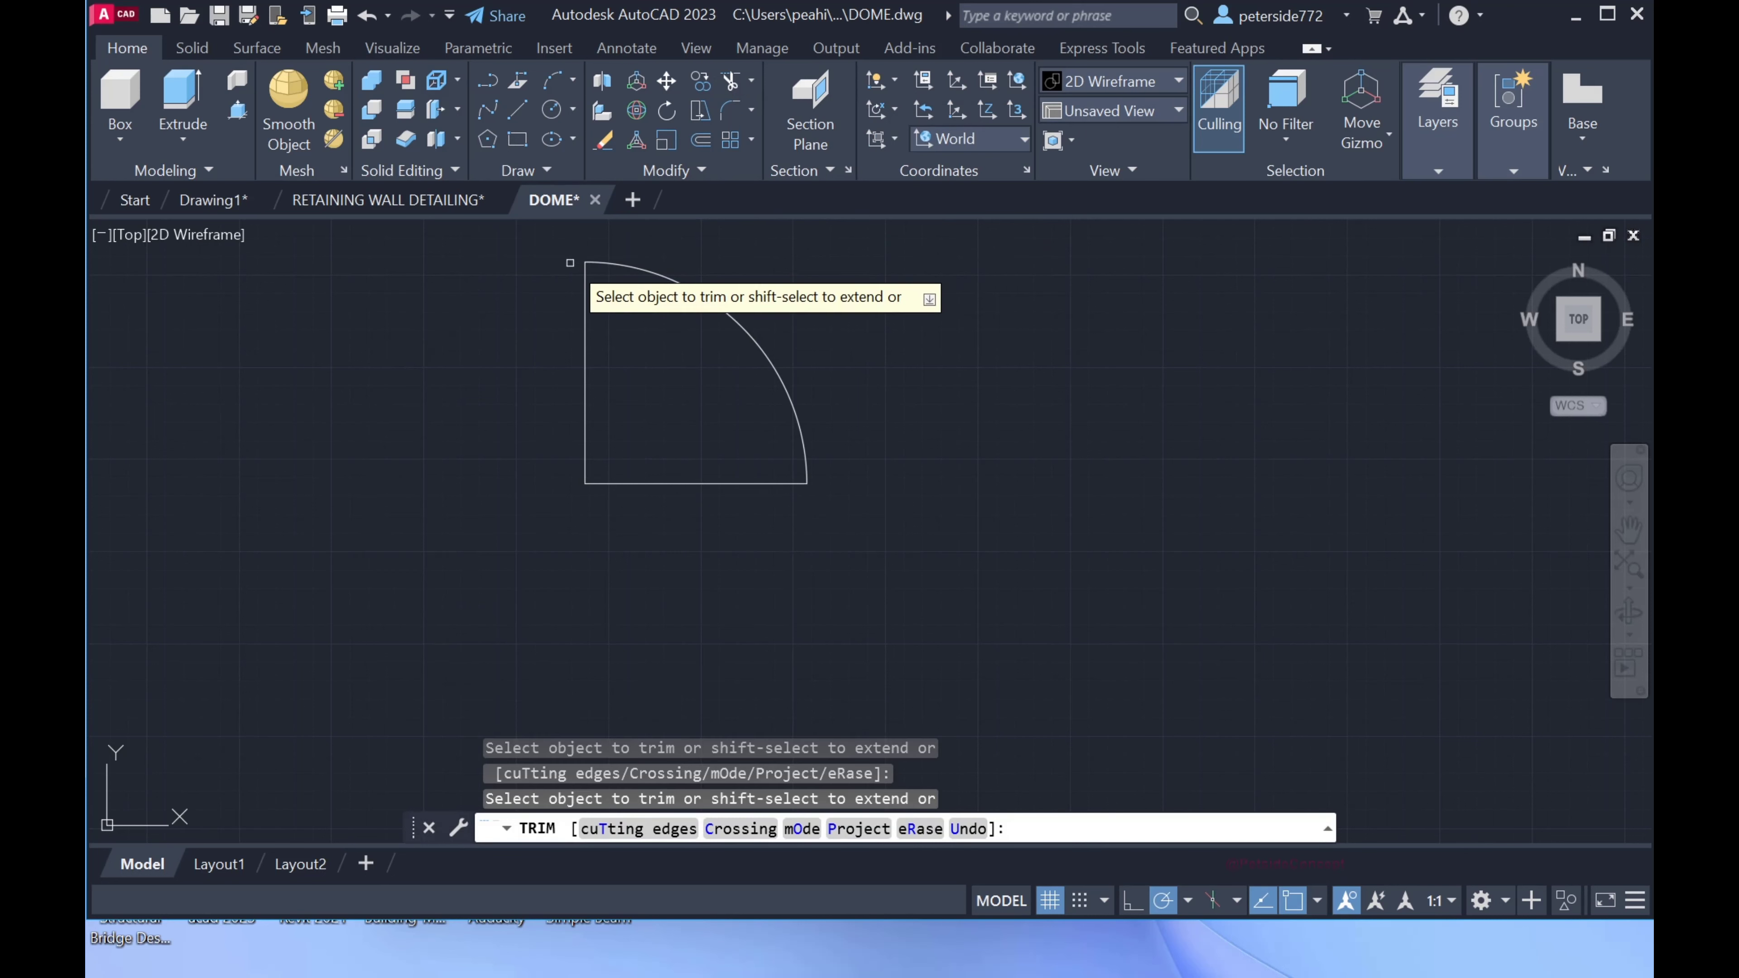
right_click(866, 314)
left_click(903, 335)
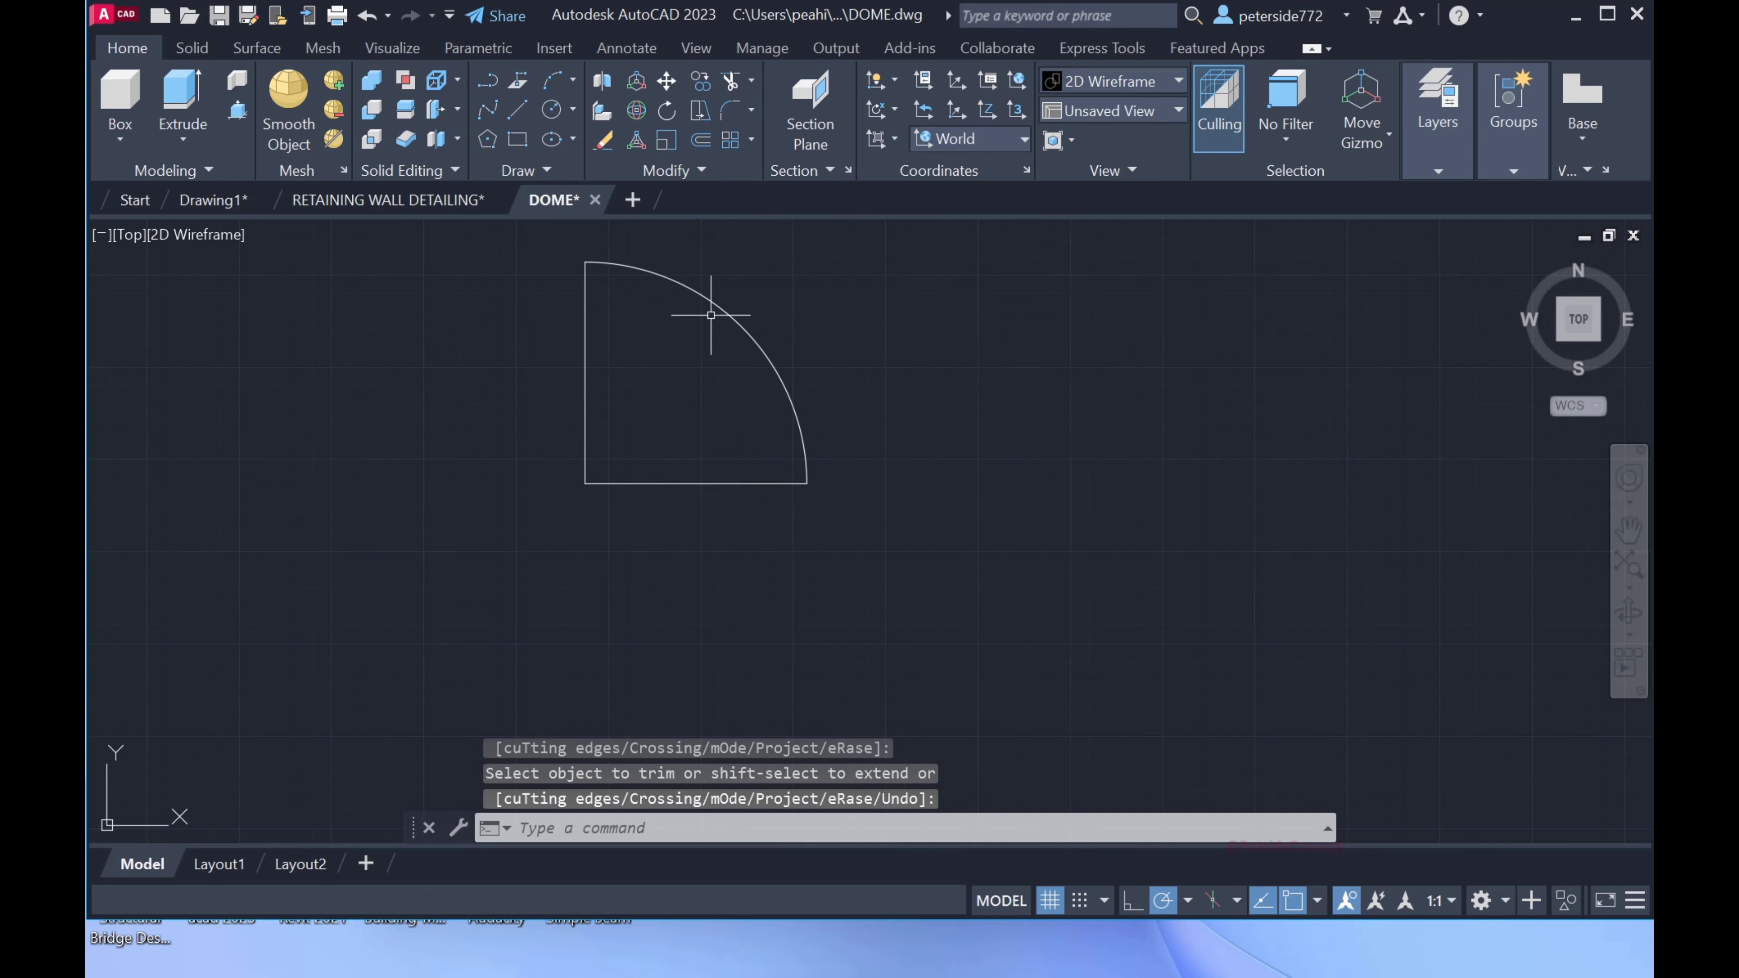
Erase the horizontal radius line and recentre the arc in the view.
left_click(694, 483)
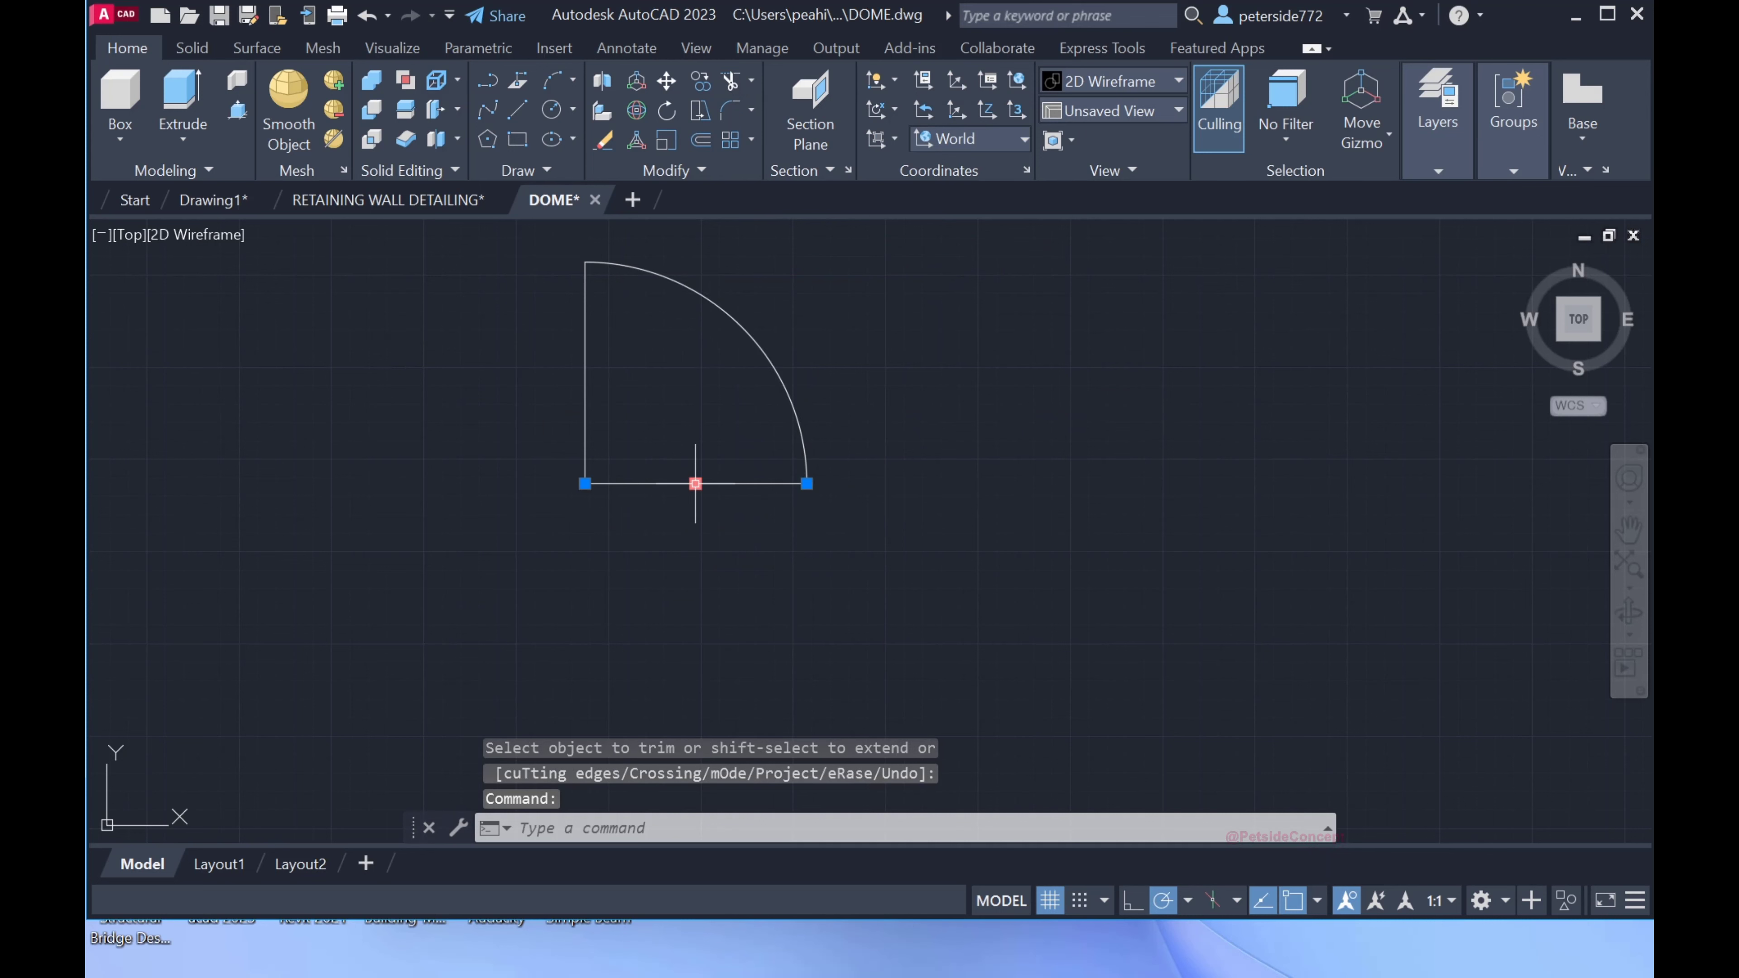
key("Delete")
scroll(712, 415, "up", 4)
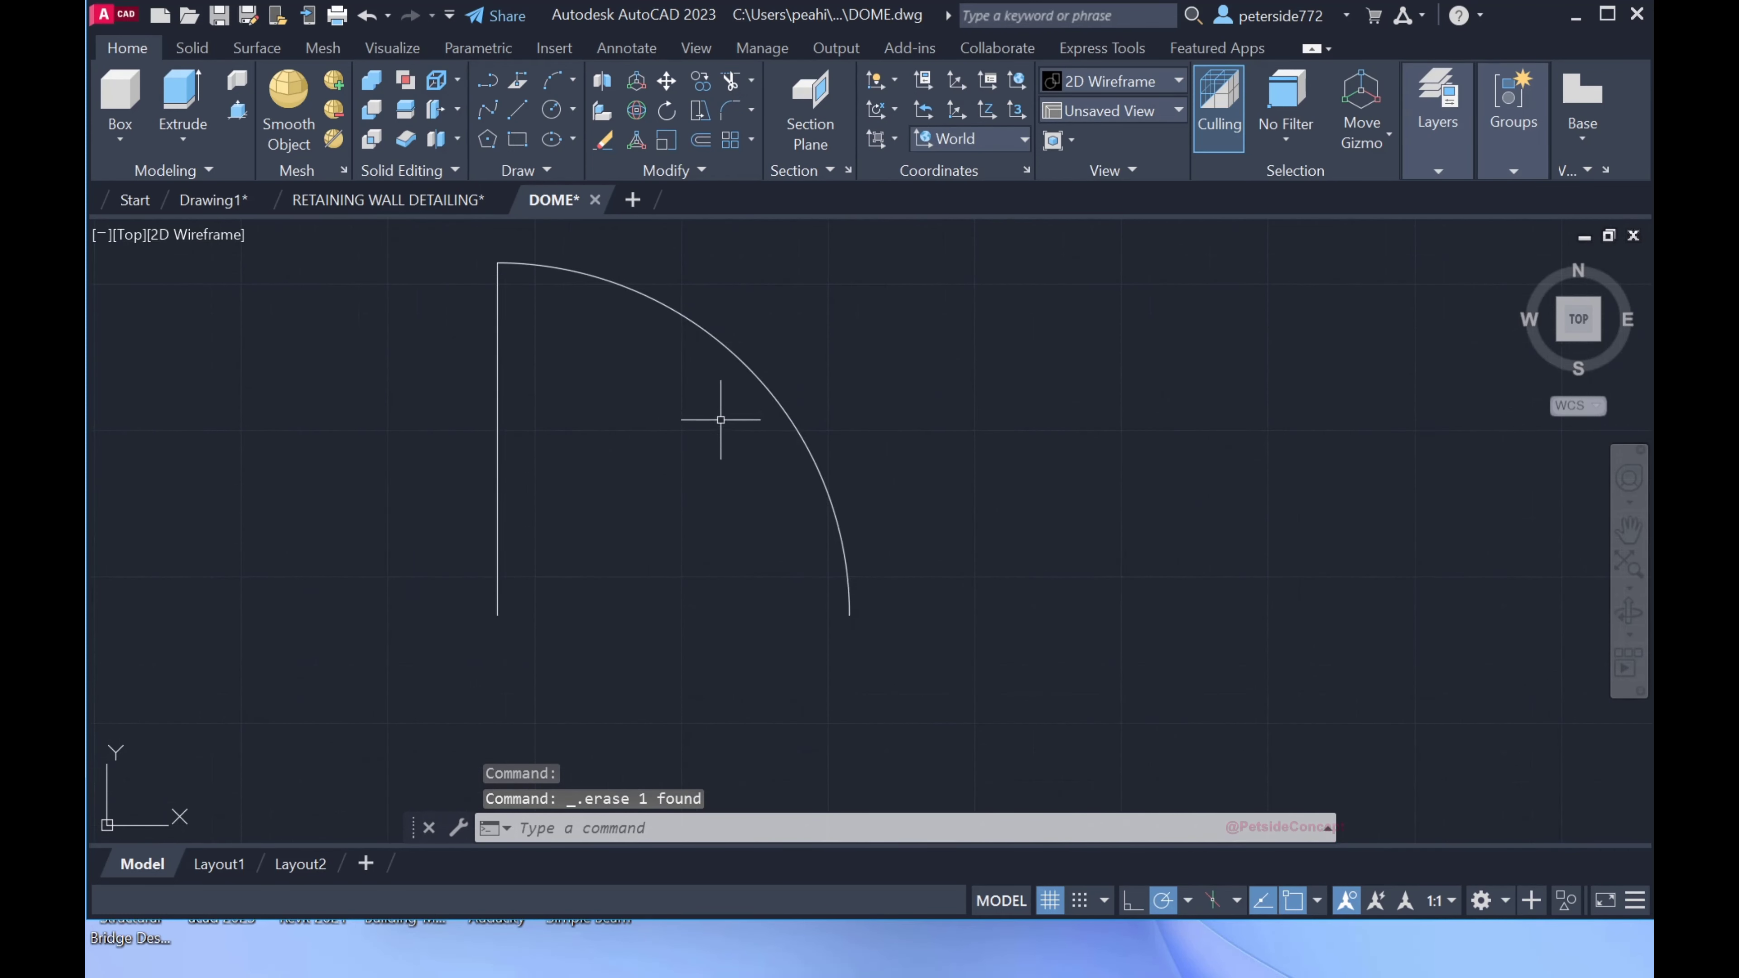
scroll(719, 431, "down", 2)
middle_click_drag(690, 354, 765, 392)
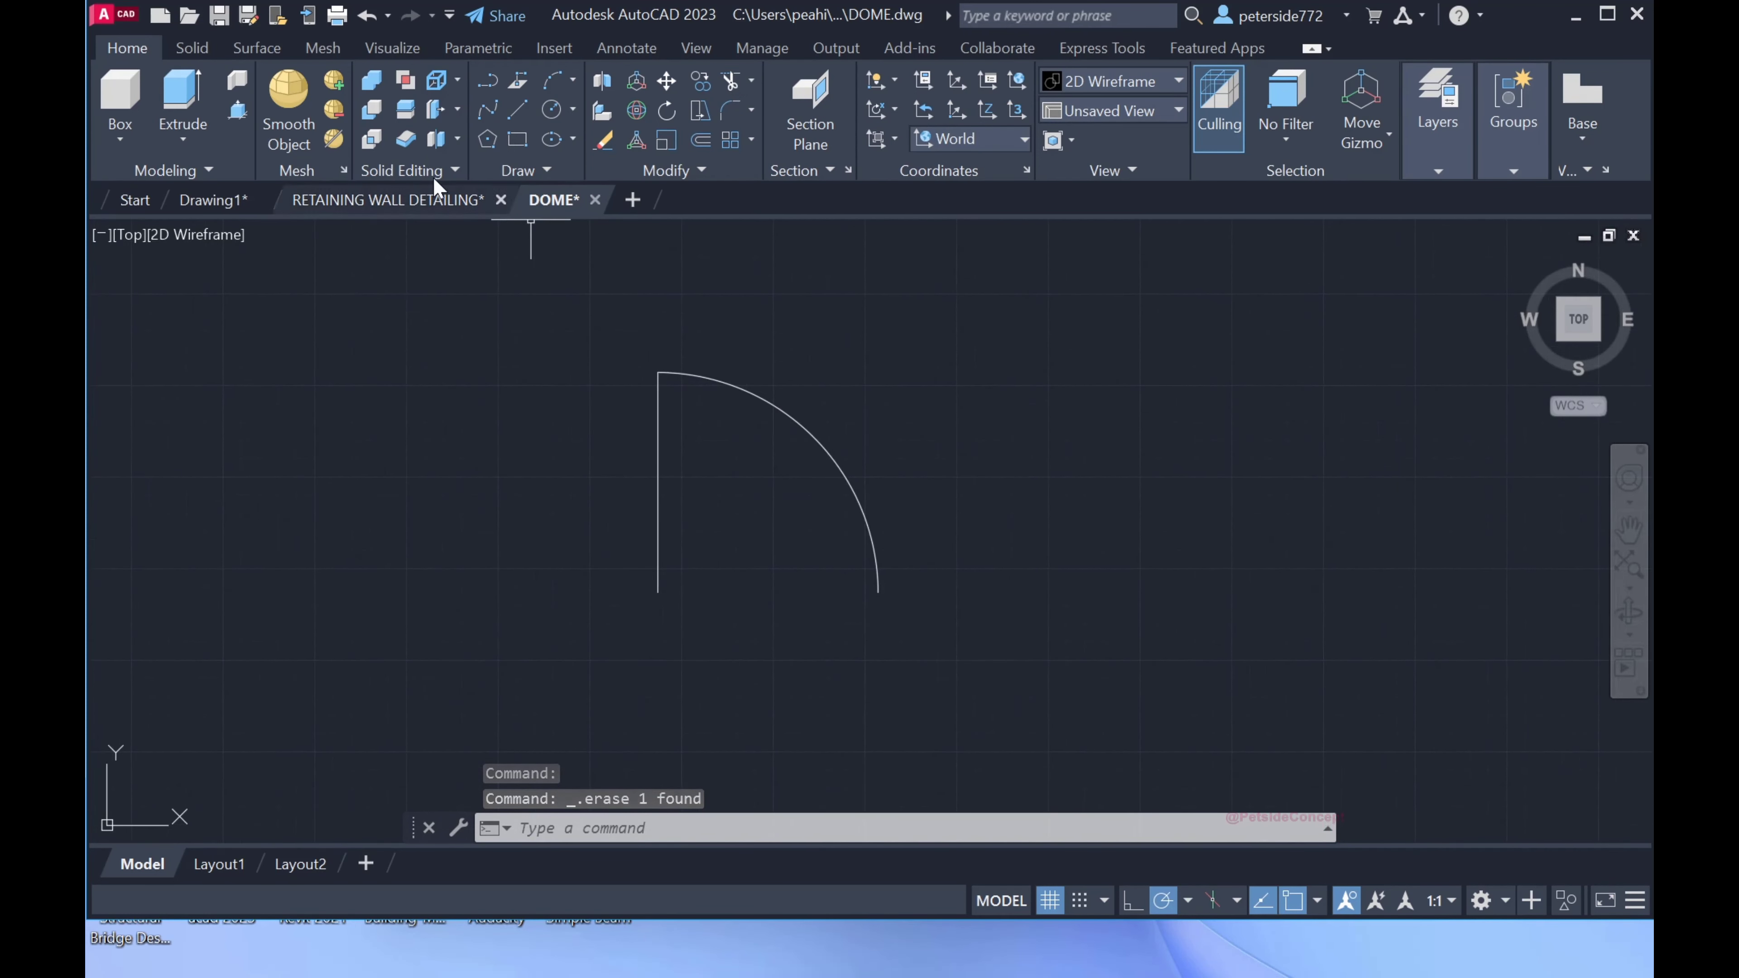
Revolve the quarter arc 360° about the vertical line's endpoints into a dome surface.
left_click(245, 49)
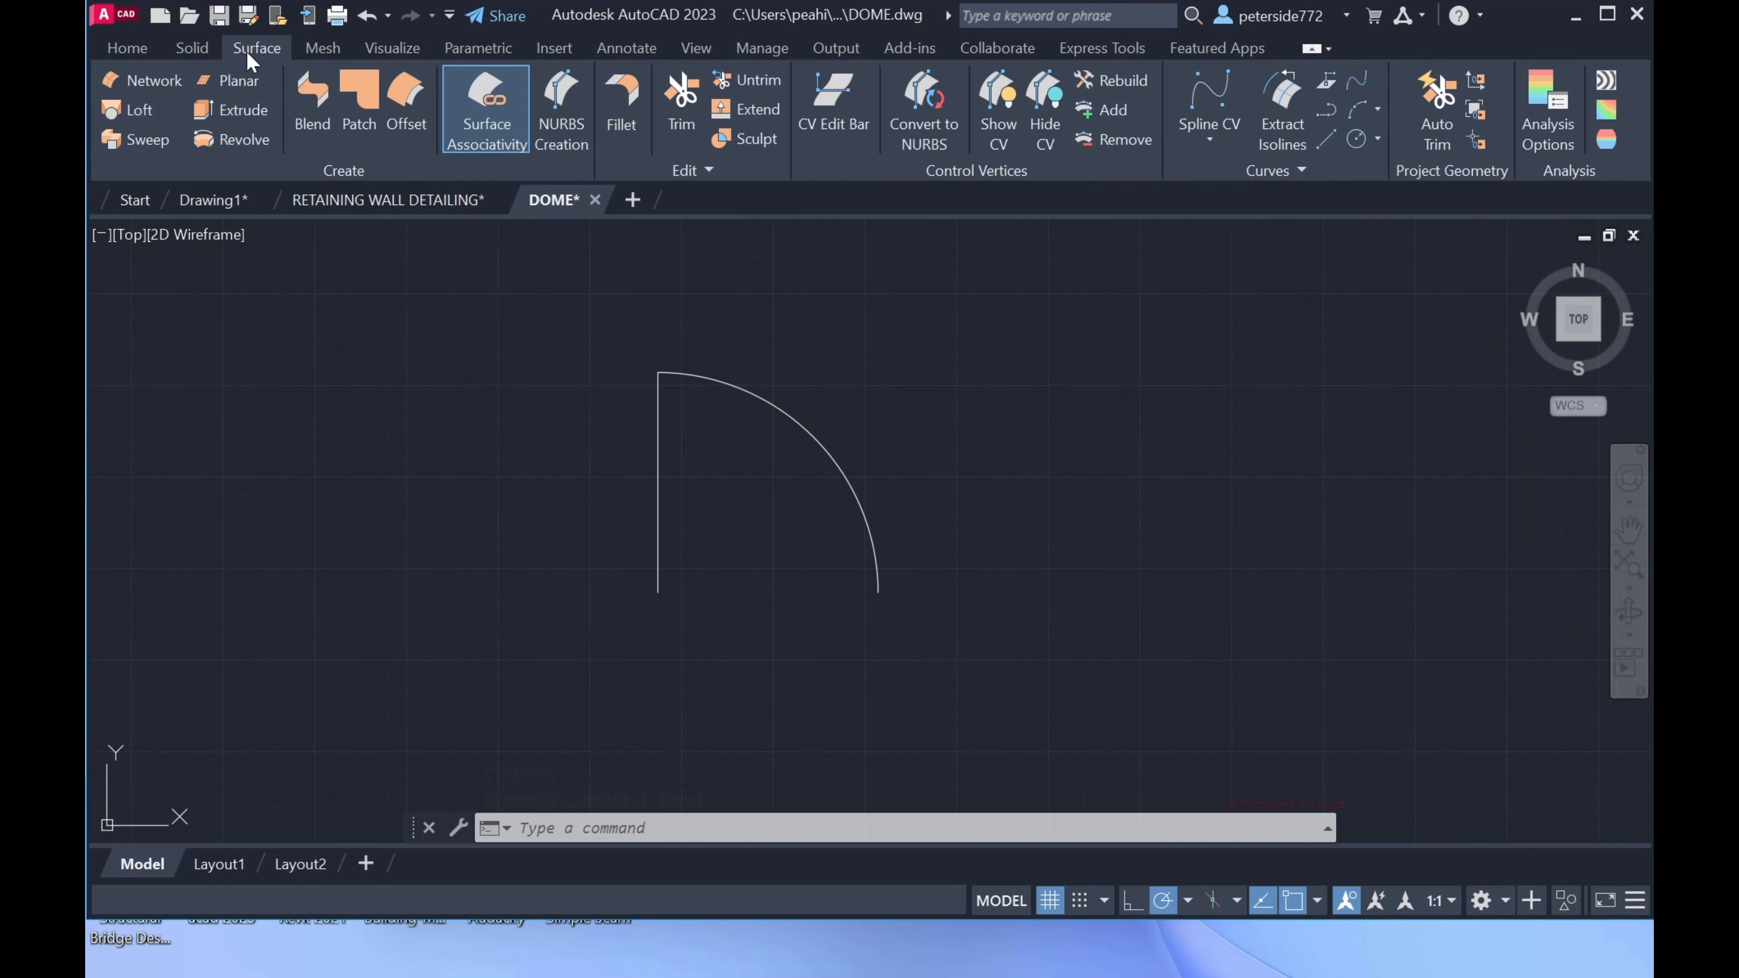
left_click(231, 139)
left_click(764, 400)
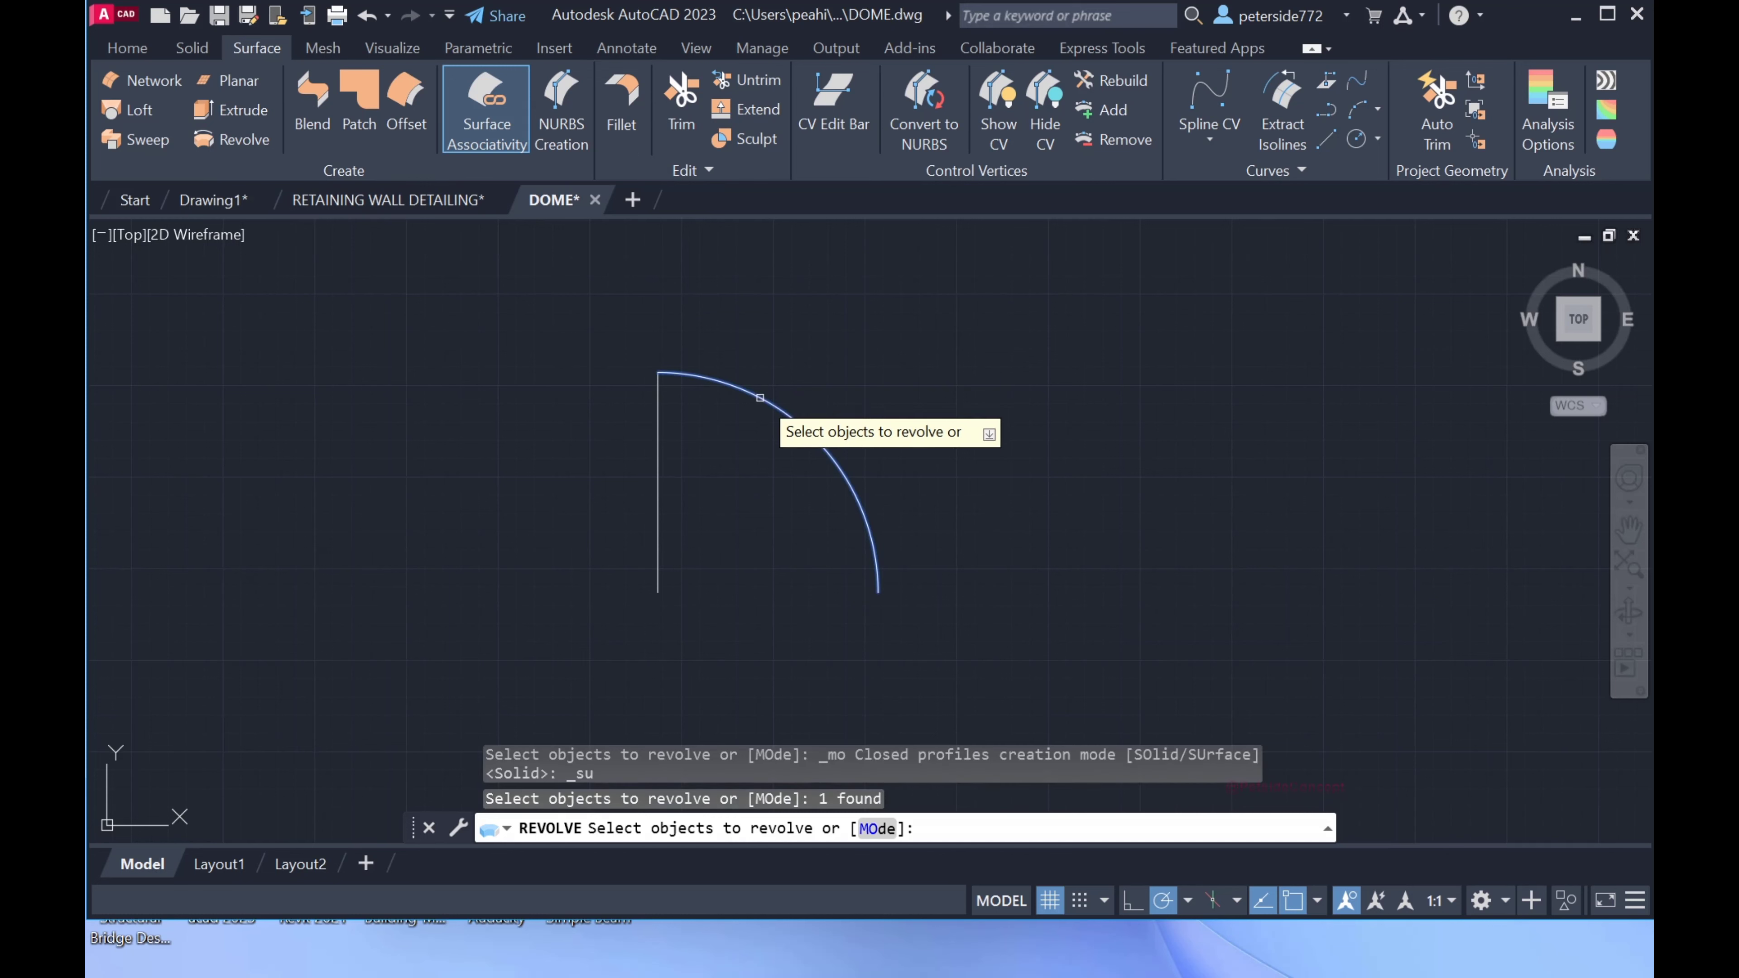
key("Return")
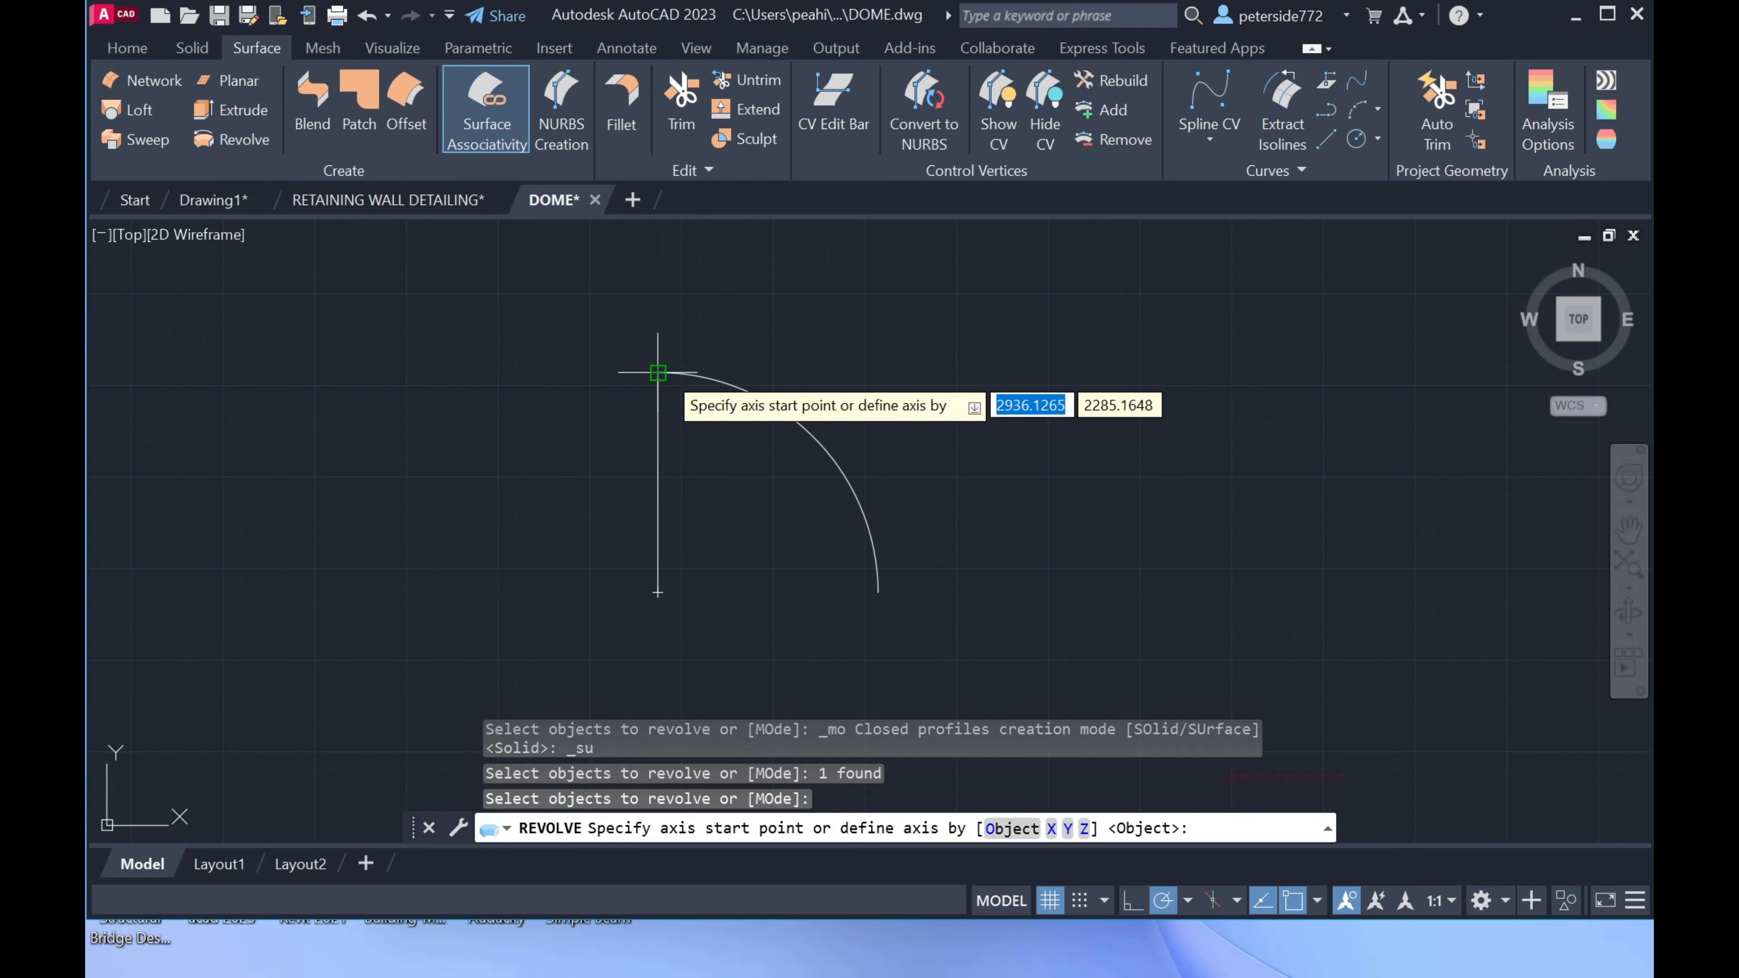
left_click(658, 373)
left_click(658, 592)
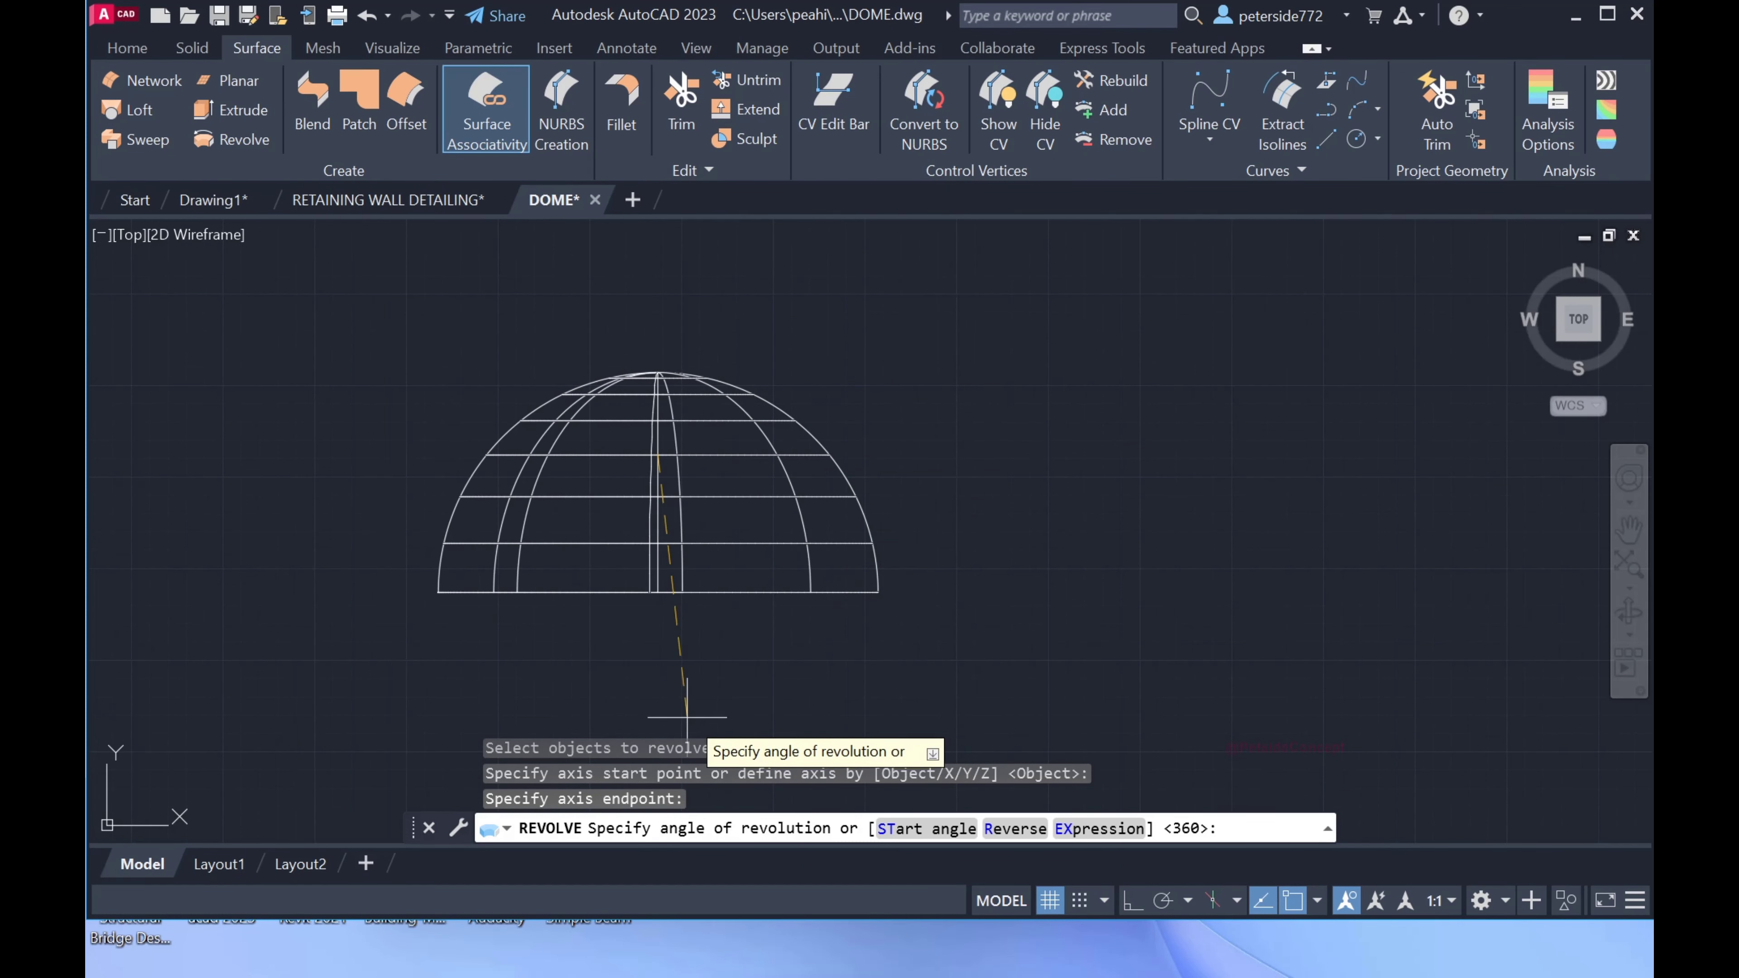
key("Down")
left_click(731, 785)
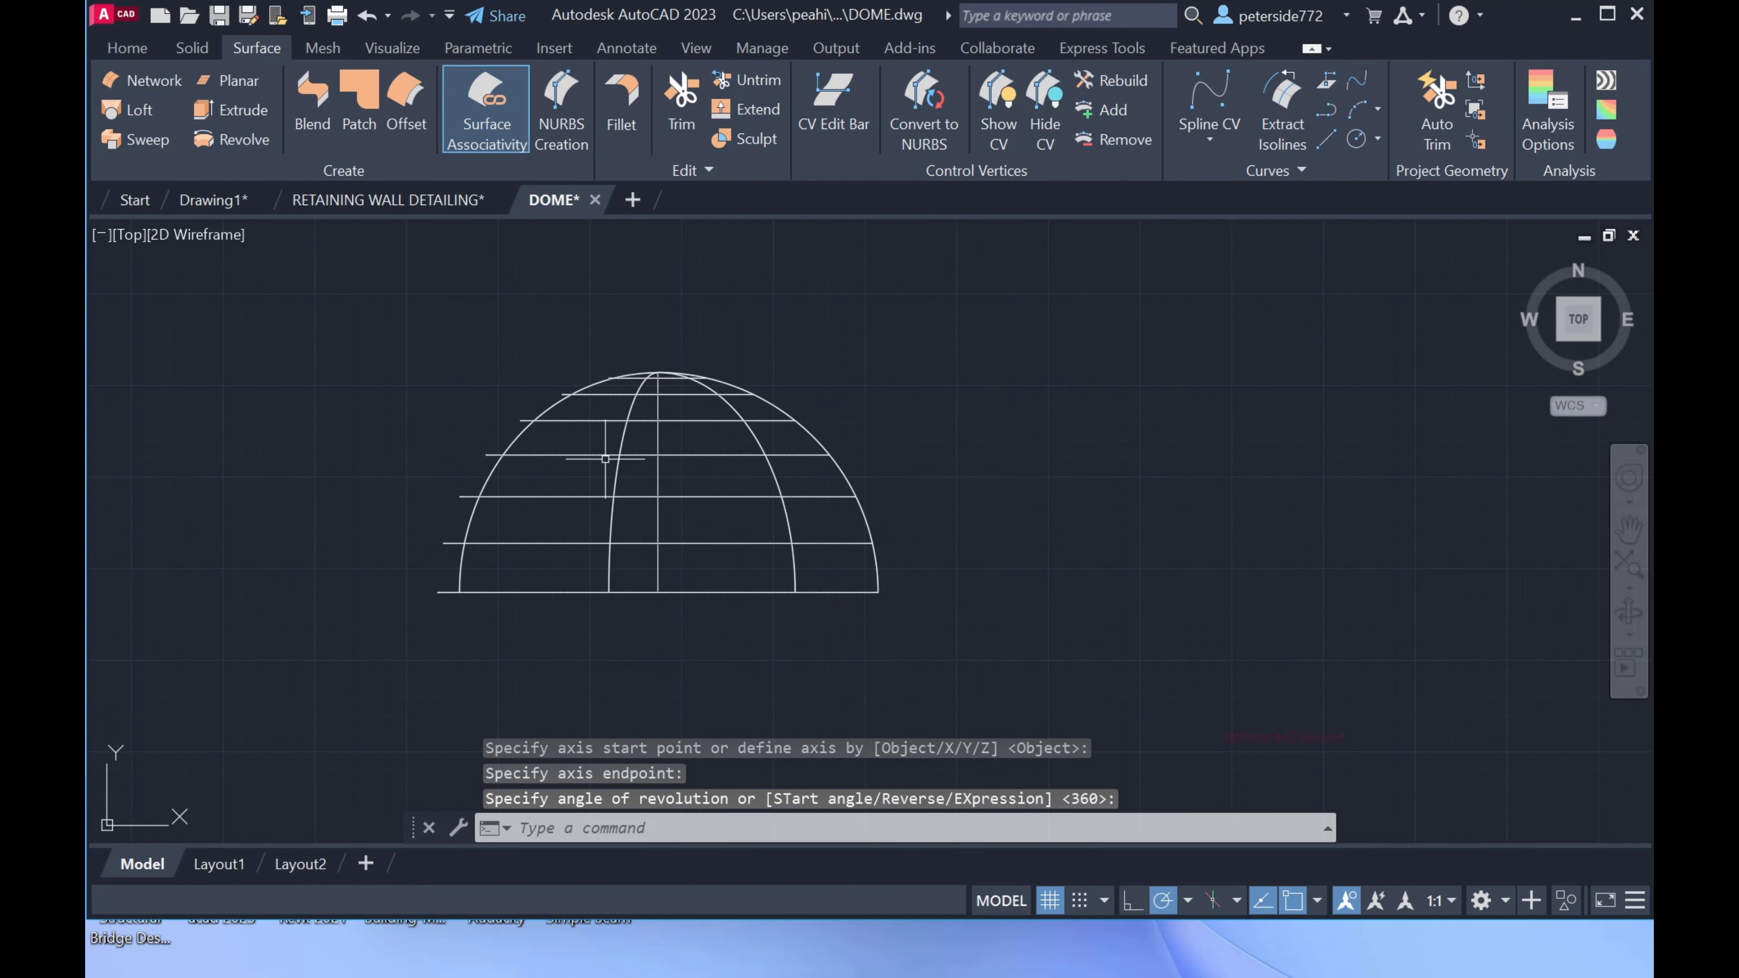
Switch the viewport to the Realistic visual style and orbit the dome into 3D.
left_click(212, 245)
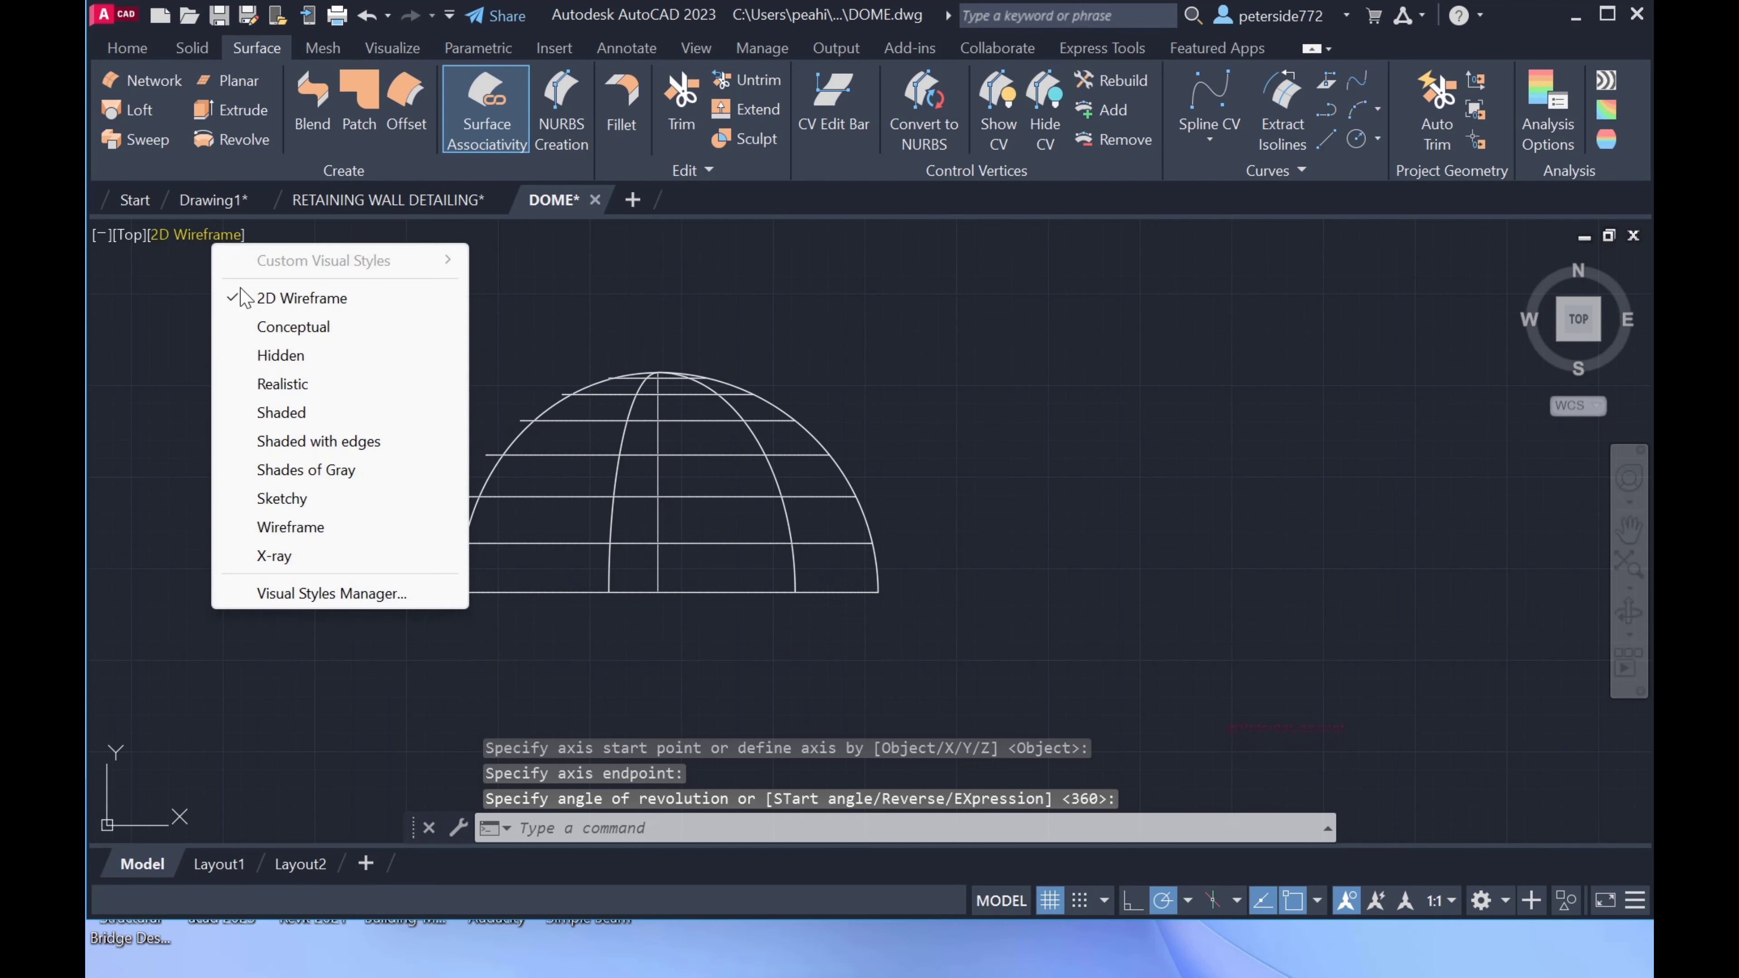
left_click(294, 390)
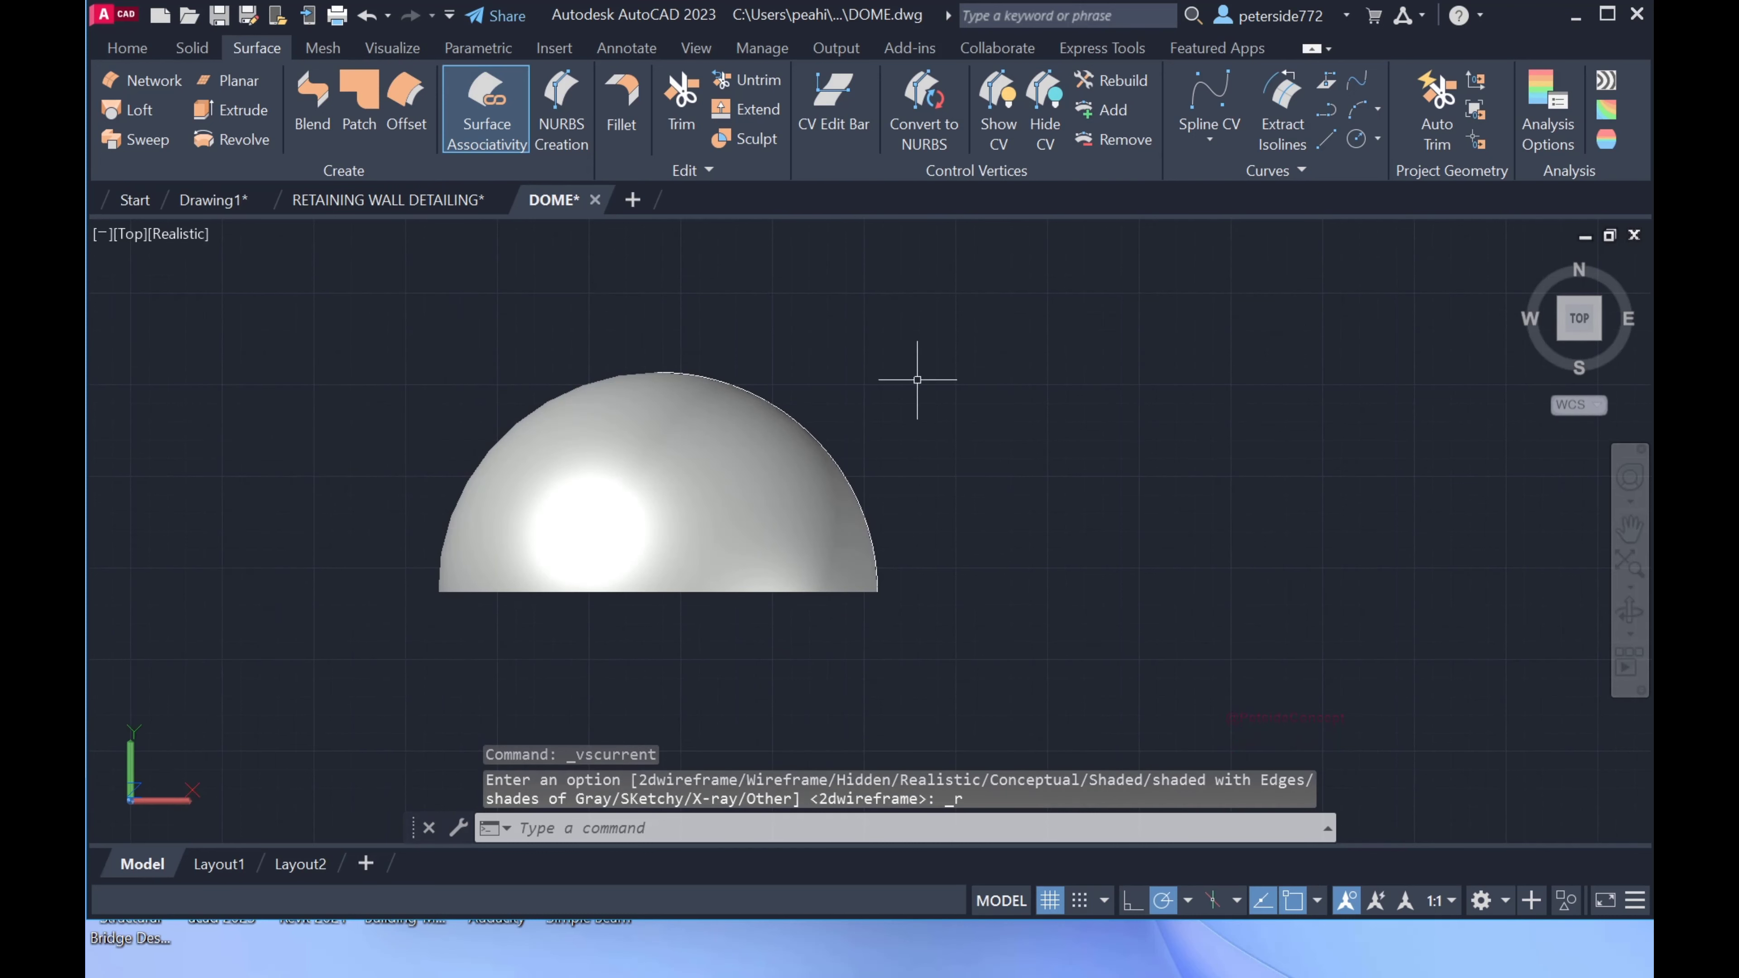
mouse_move(958, 428)
middle_mouse_down("shift")
mouse_move(952, 372)
mouse_move(963, 458)
mouse_move(886, 574)
mouse_move(723, 563)
mouse_move(951, 454)
mouse_move(767, 472)
mouse_move(1021, 497)
mouse_move(1049, 702)
mouse_move(982, 759)
middle_mouse_up("shift")
key("Escape")
Turn off the drawing grid and reframe the dome at a new viewing angle.
mouse_move(765, 439)
middle_mouse_down()
mouse_move(788, 509)
mouse_move(749, 430)
mouse_move(780, 346)
mouse_move(766, 331)
middle_mouse_up()
scroll(788, 509, "up", 2)
key("Return")
left_click(1050, 902)
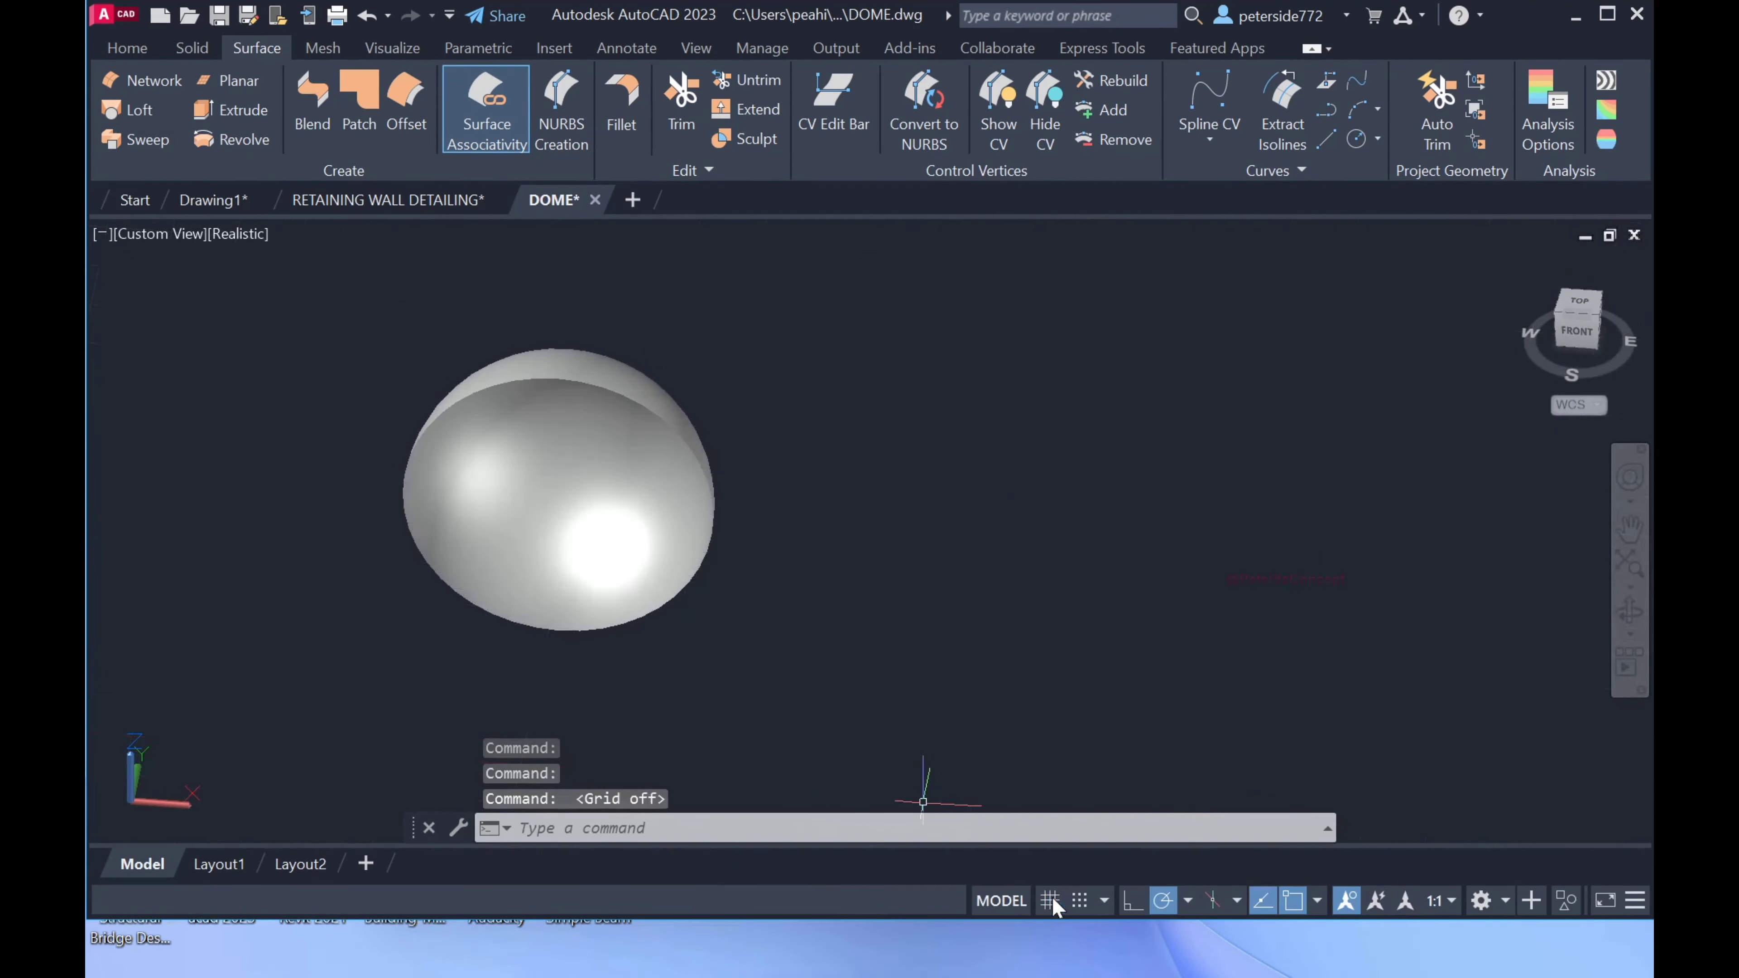
mouse_move(849, 623)
middle_mouse_down("shift")
mouse_move(858, 512)
mouse_move(659, 338)
middle_mouse_up("shift")
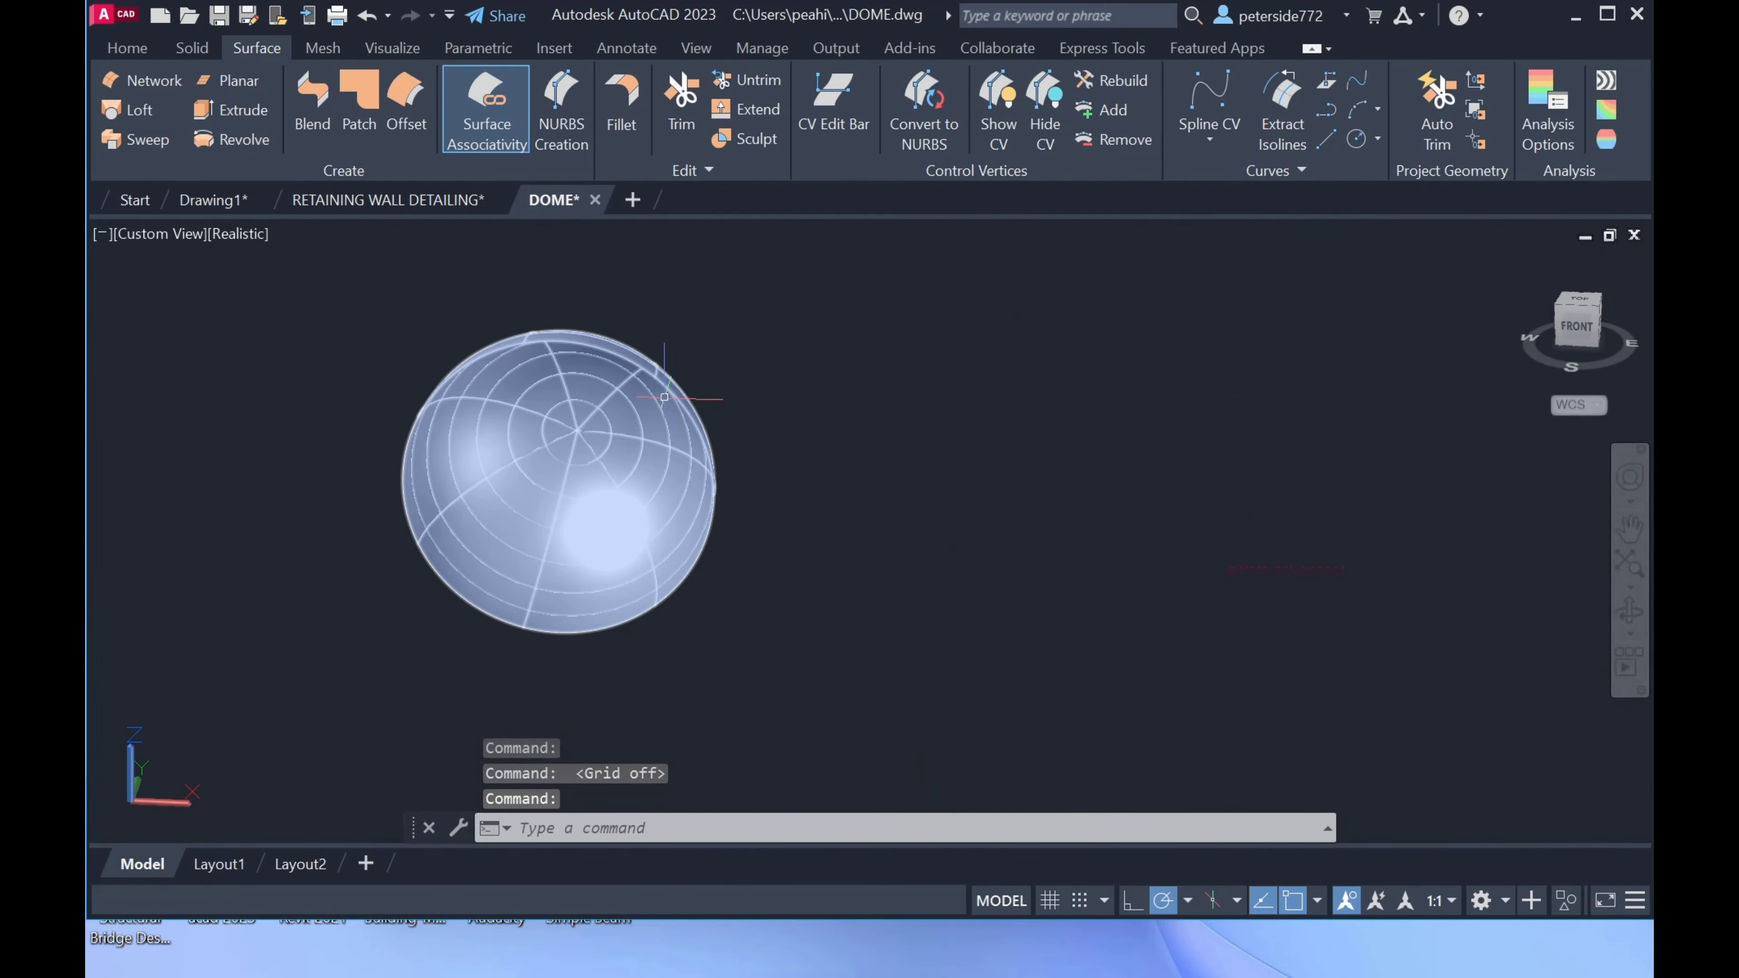
Thicken the dome surface by 100 into a solid shell.
left_click(205, 43)
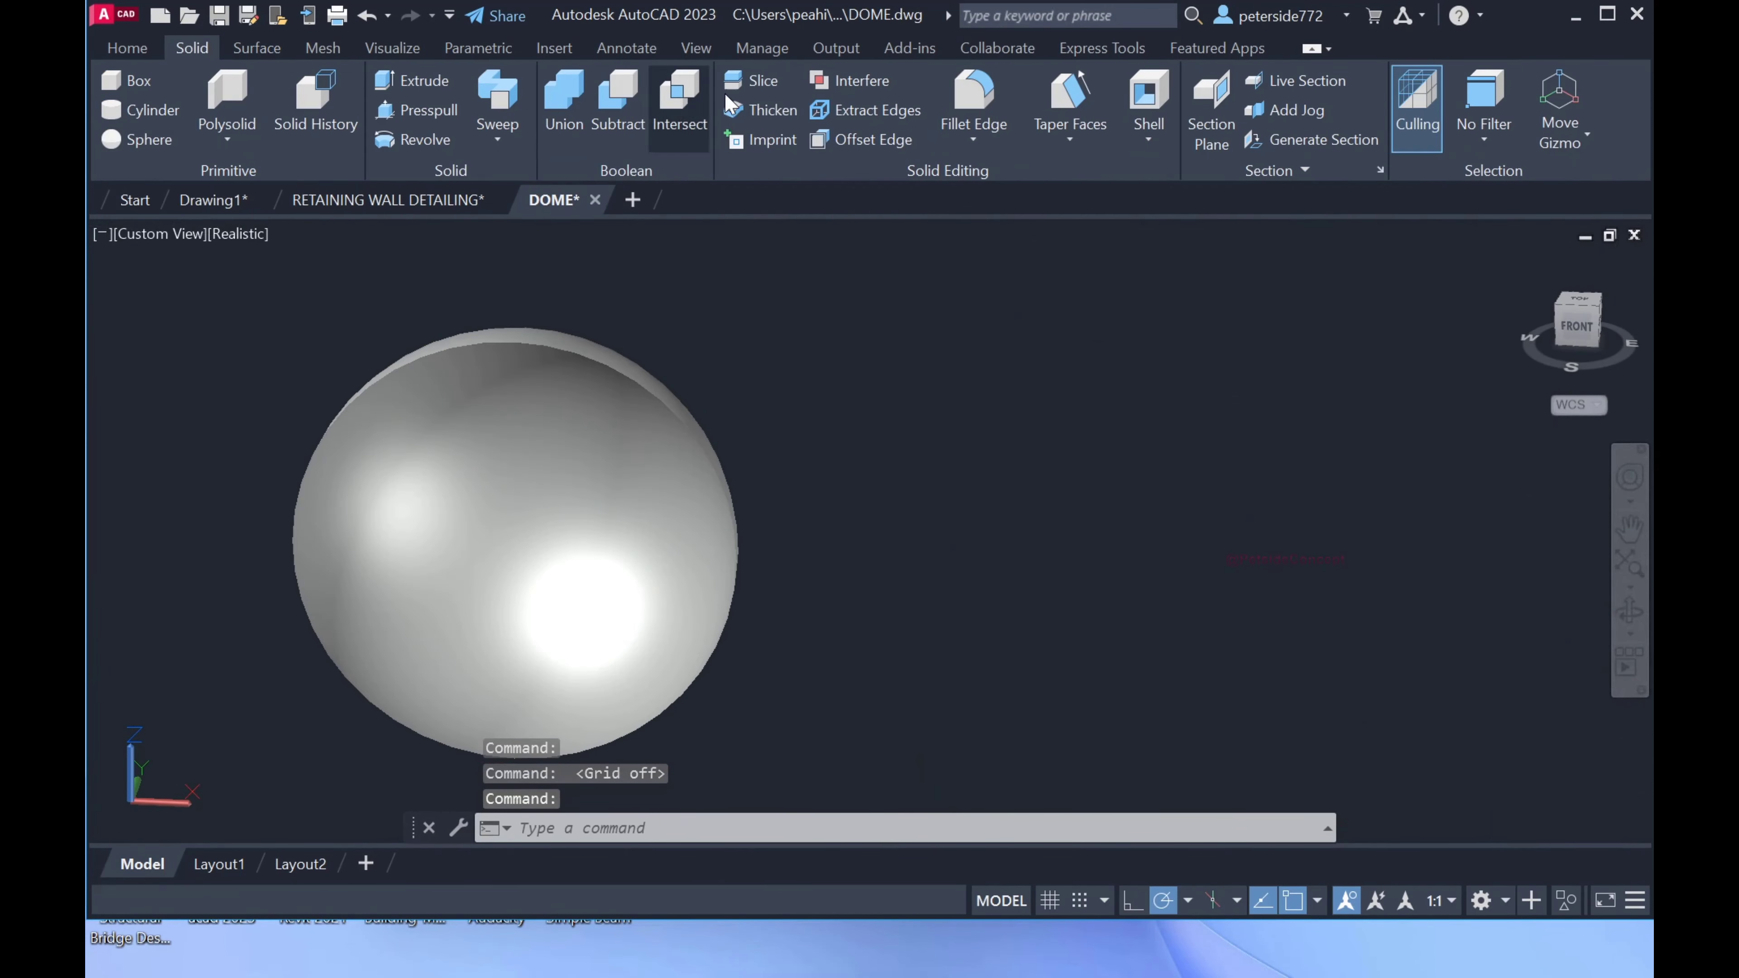
left_click(767, 114)
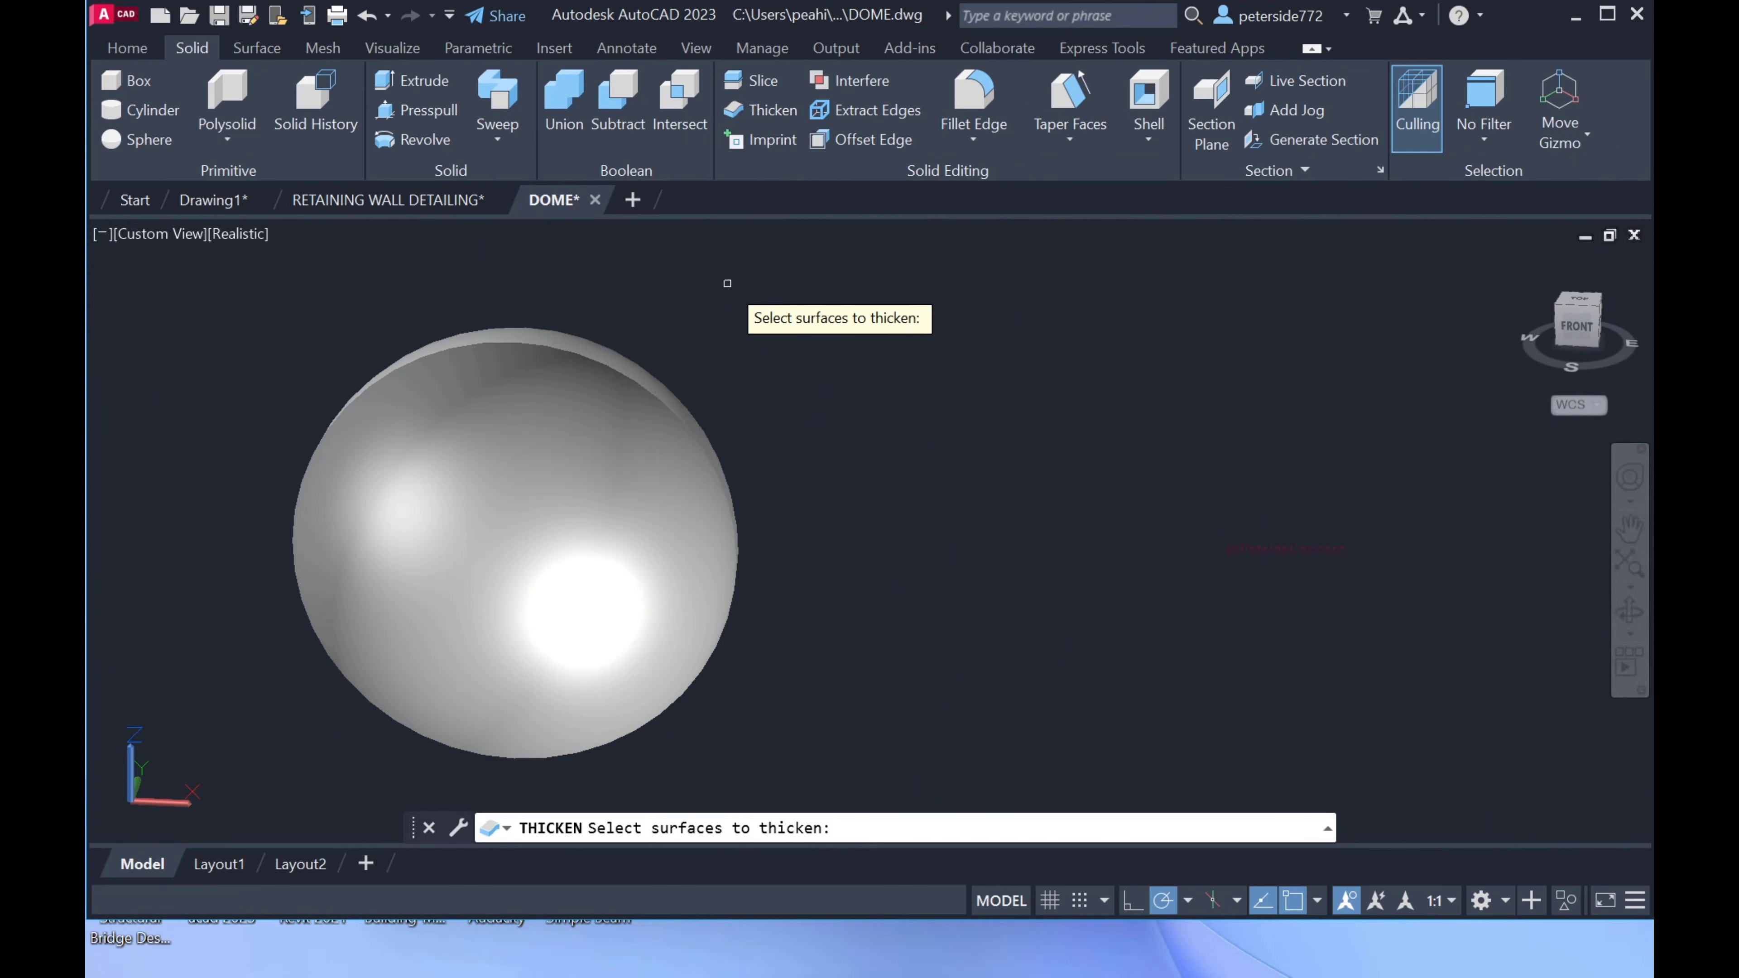
left_click(625, 370)
type("100")
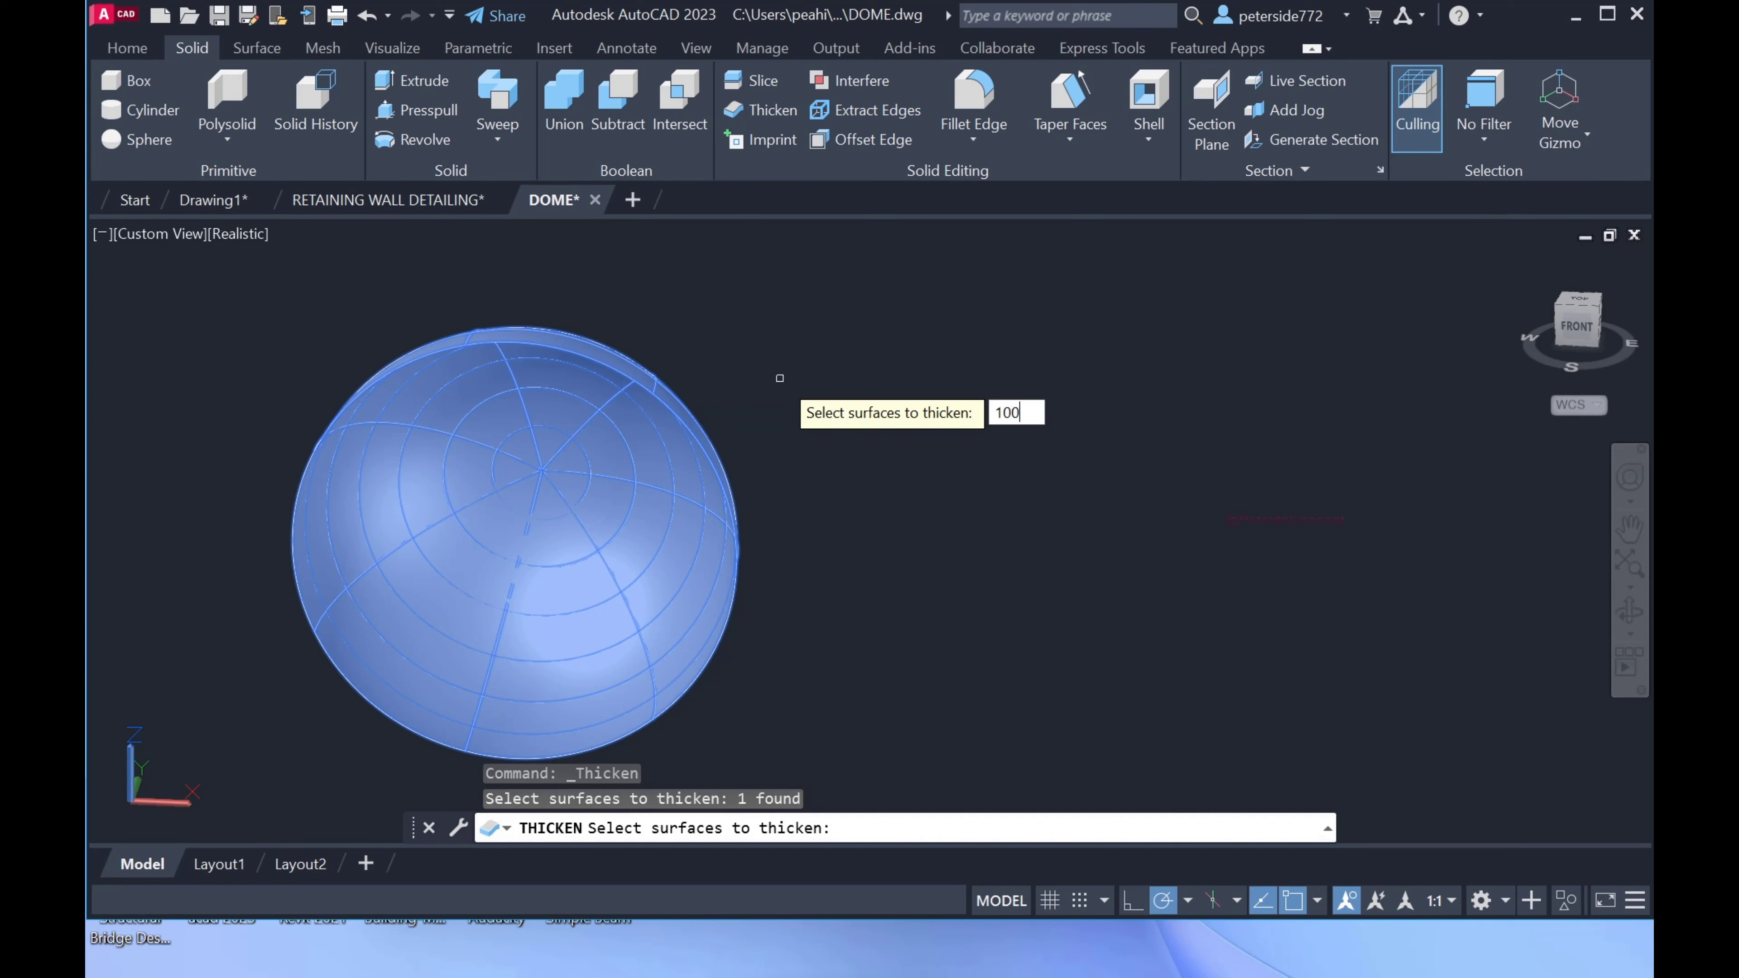
key("Return")
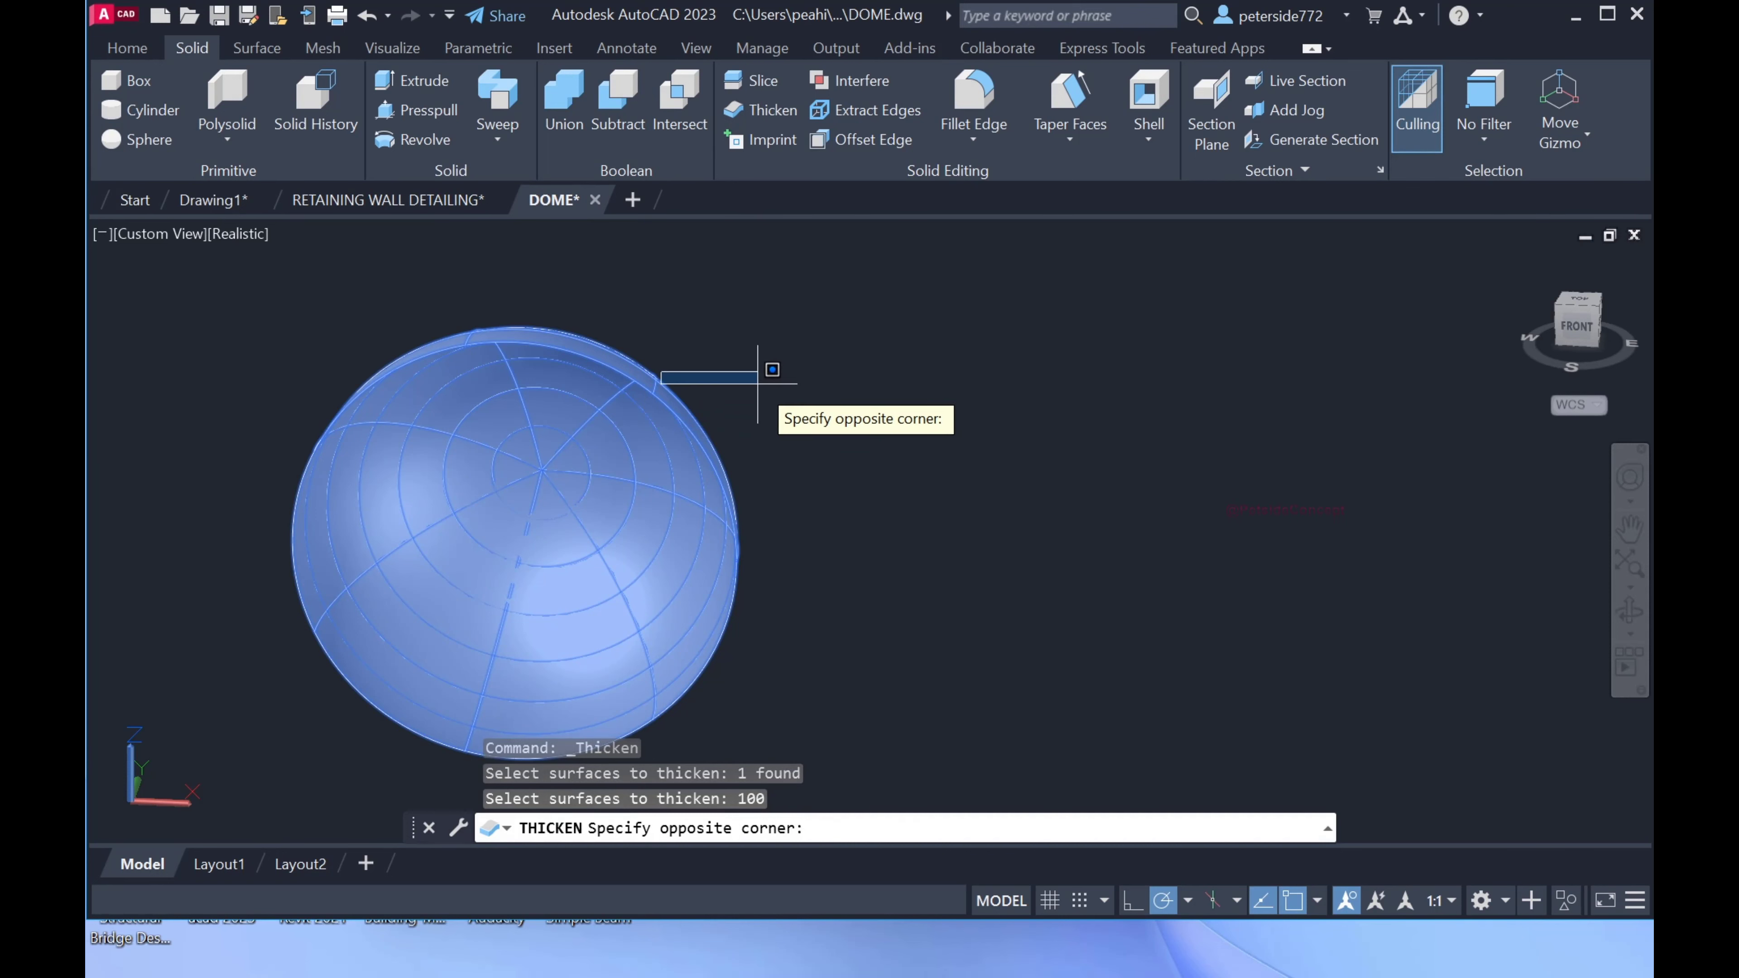
key("Escape")
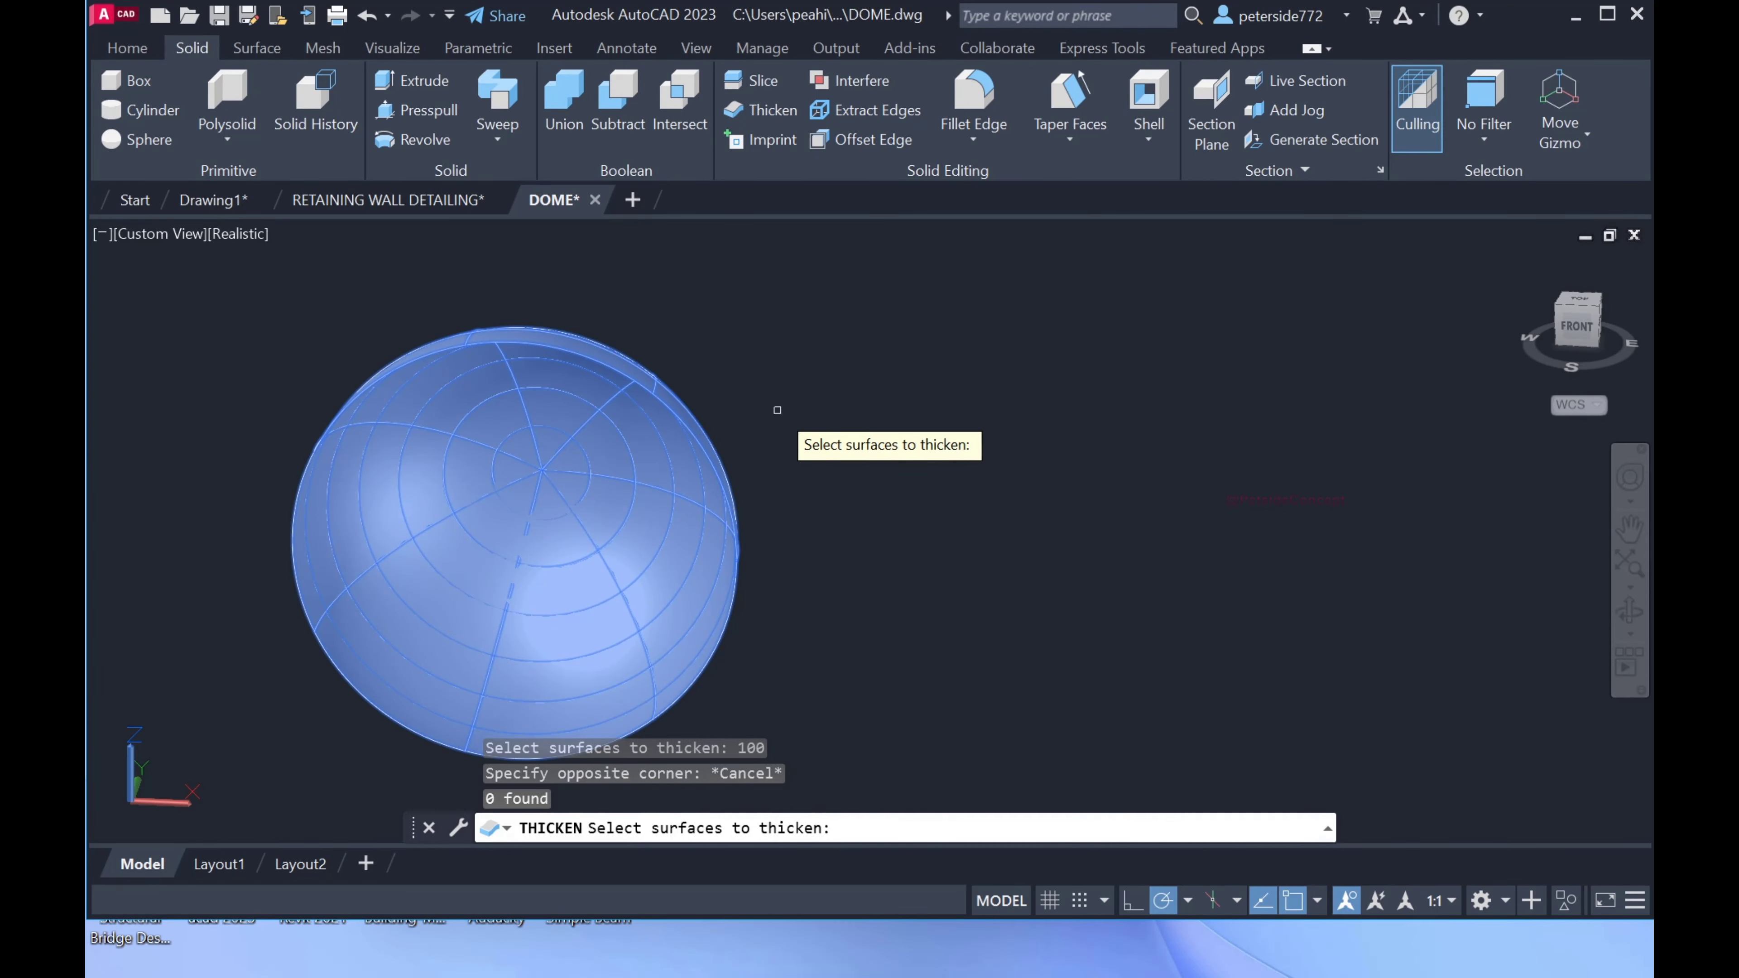
key("Return")
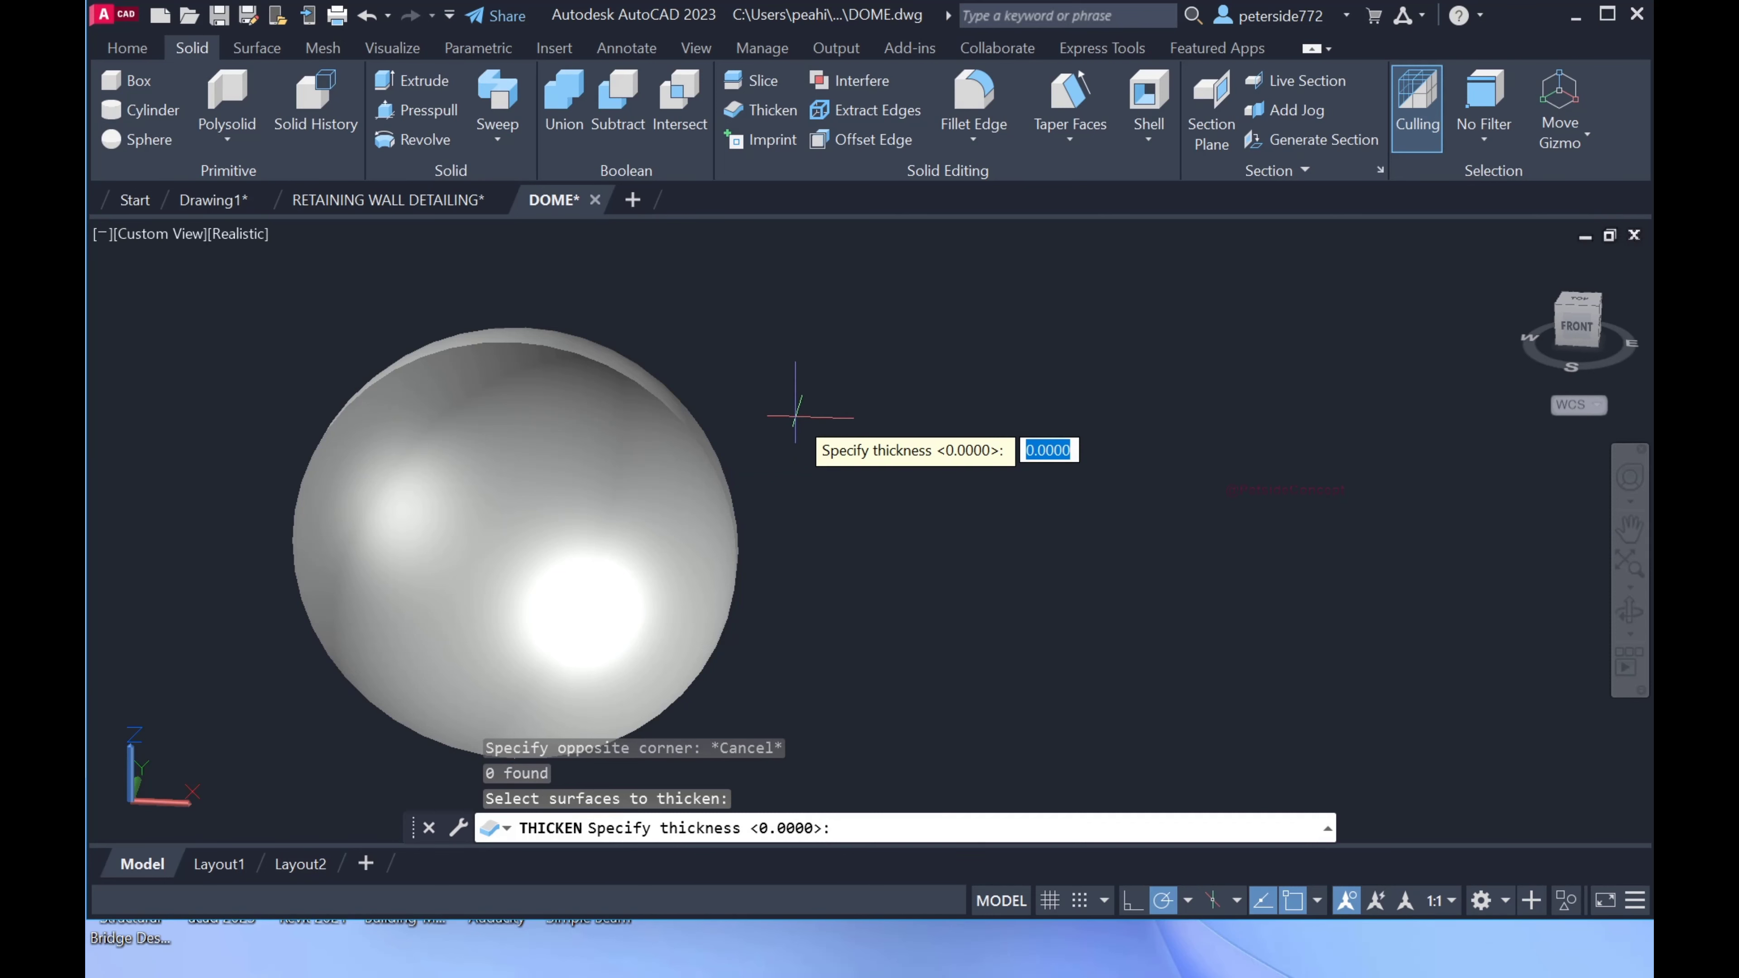
type("100")
key("Return")
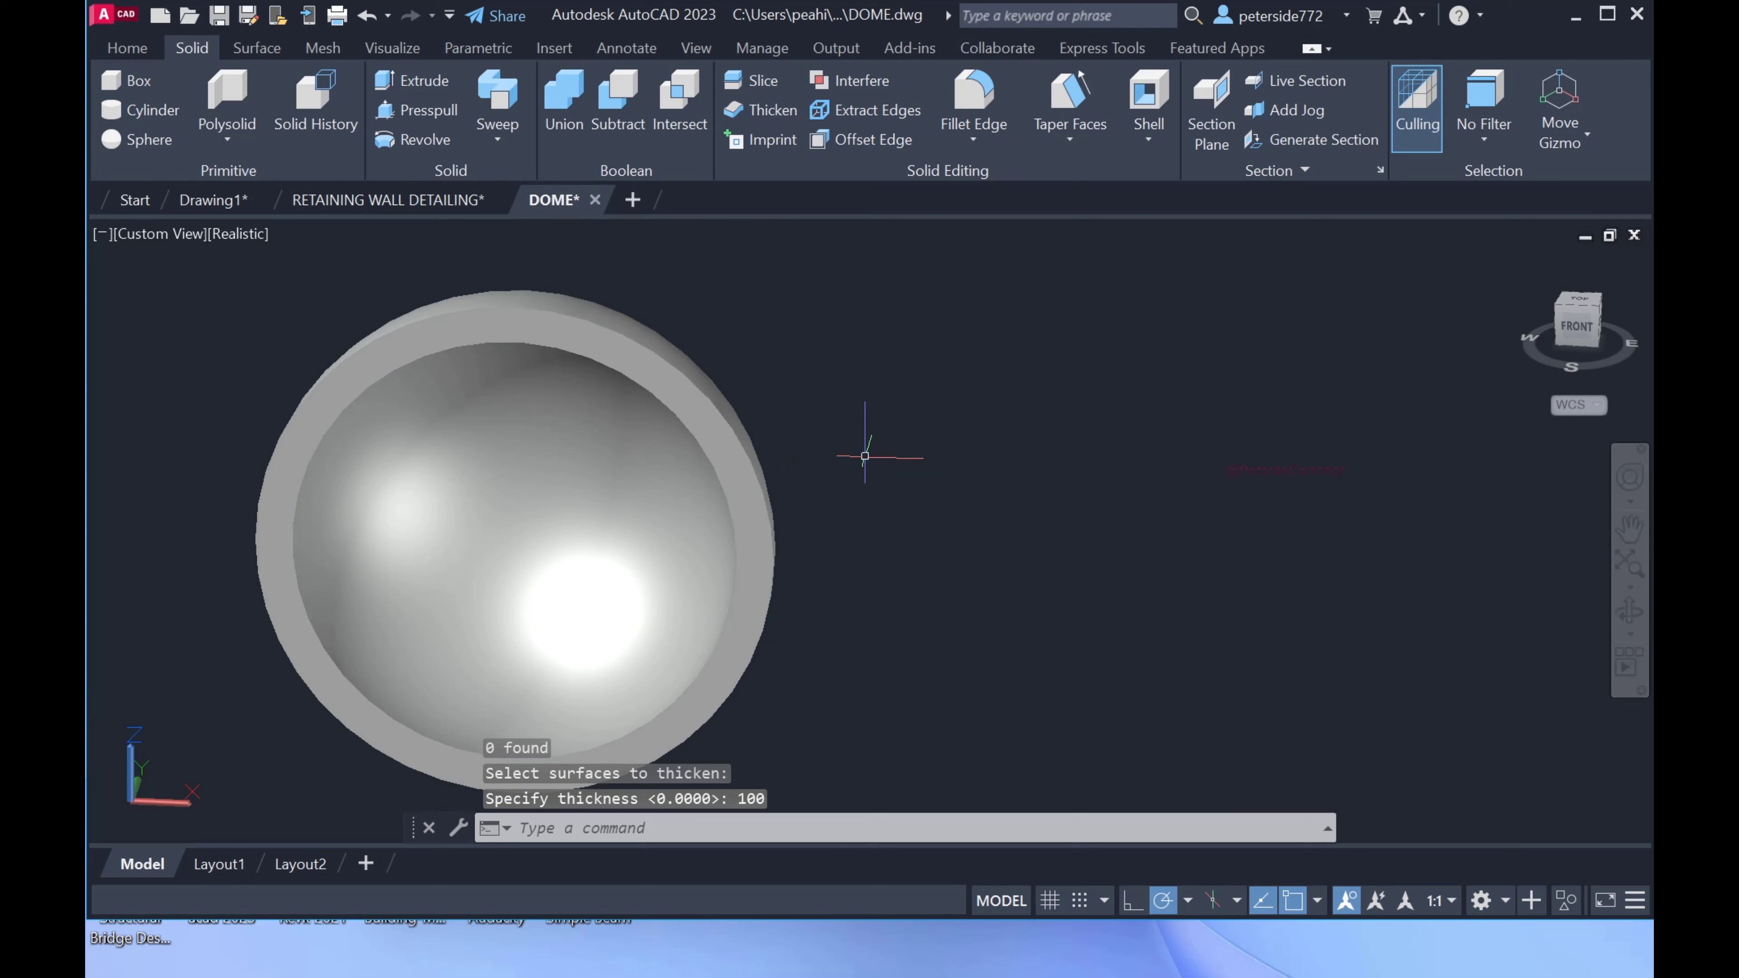
mouse_move(862, 466)
middle_mouse_down("shift")
mouse_move(847, 583)
mouse_move(925, 594)
mouse_move(854, 412)
mouse_move(894, 374)
mouse_move(858, 439)
mouse_move(990, 605)
mouse_move(927, 673)
middle_mouse_up("shift")
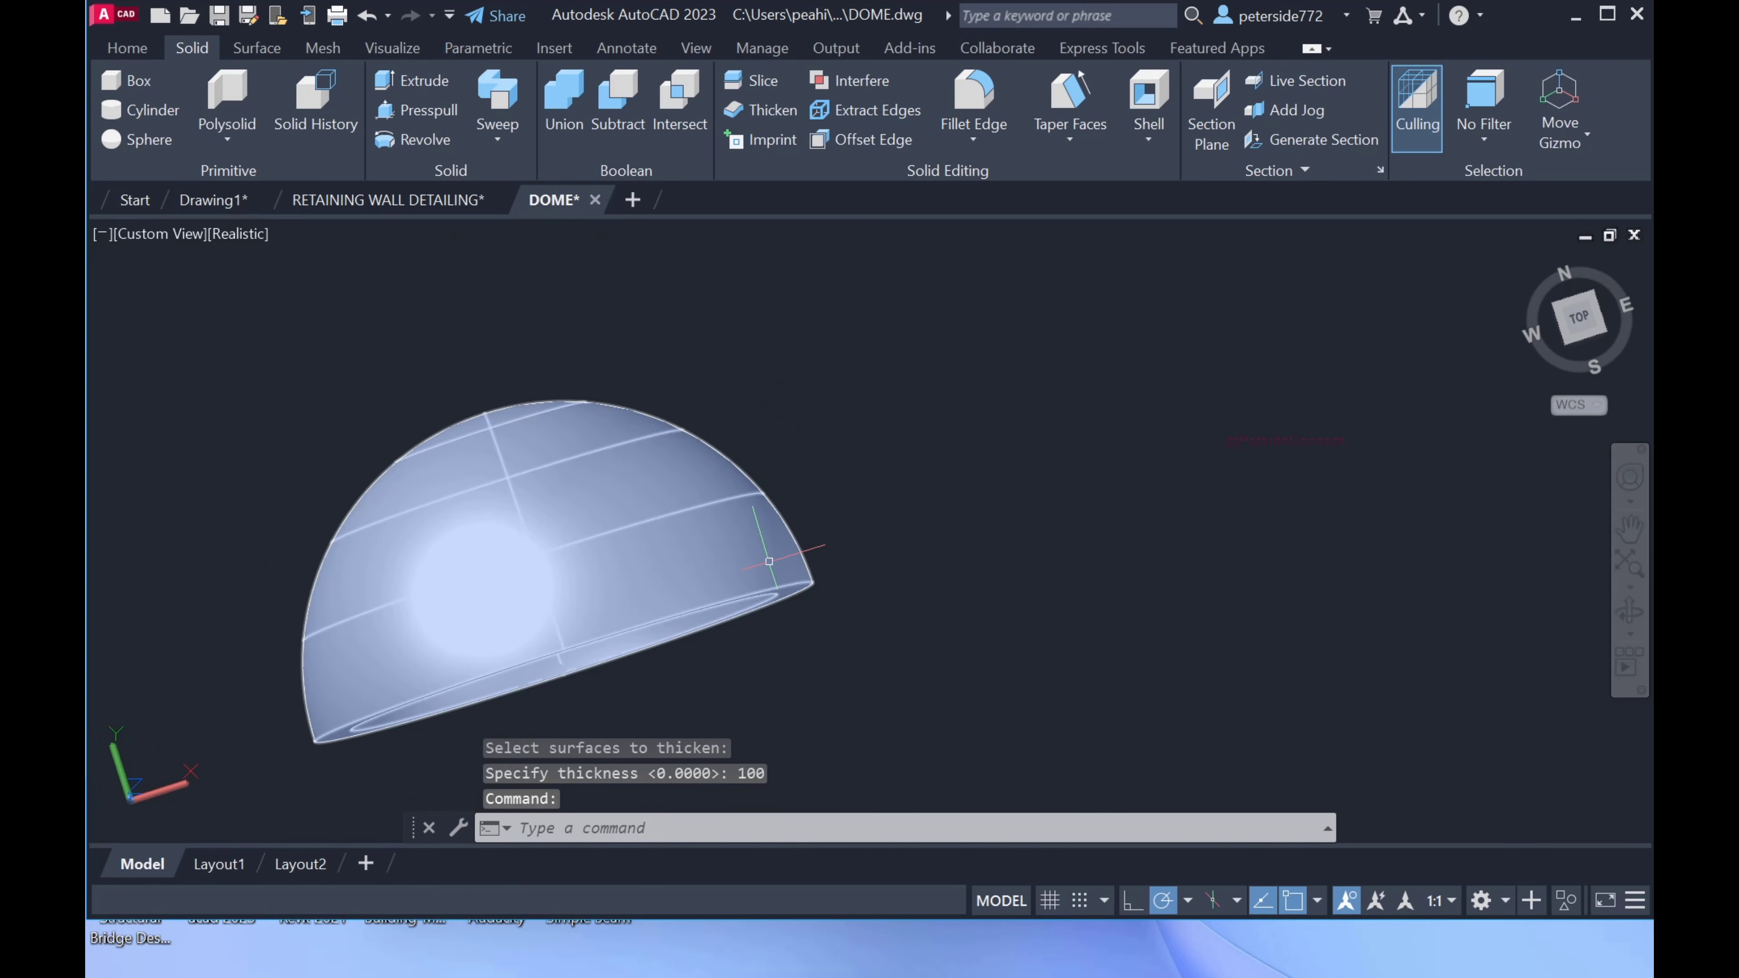
Copy the thick dome to three points along a polar tracking line, forming a row of four.
scroll(726, 493, "down", 3)
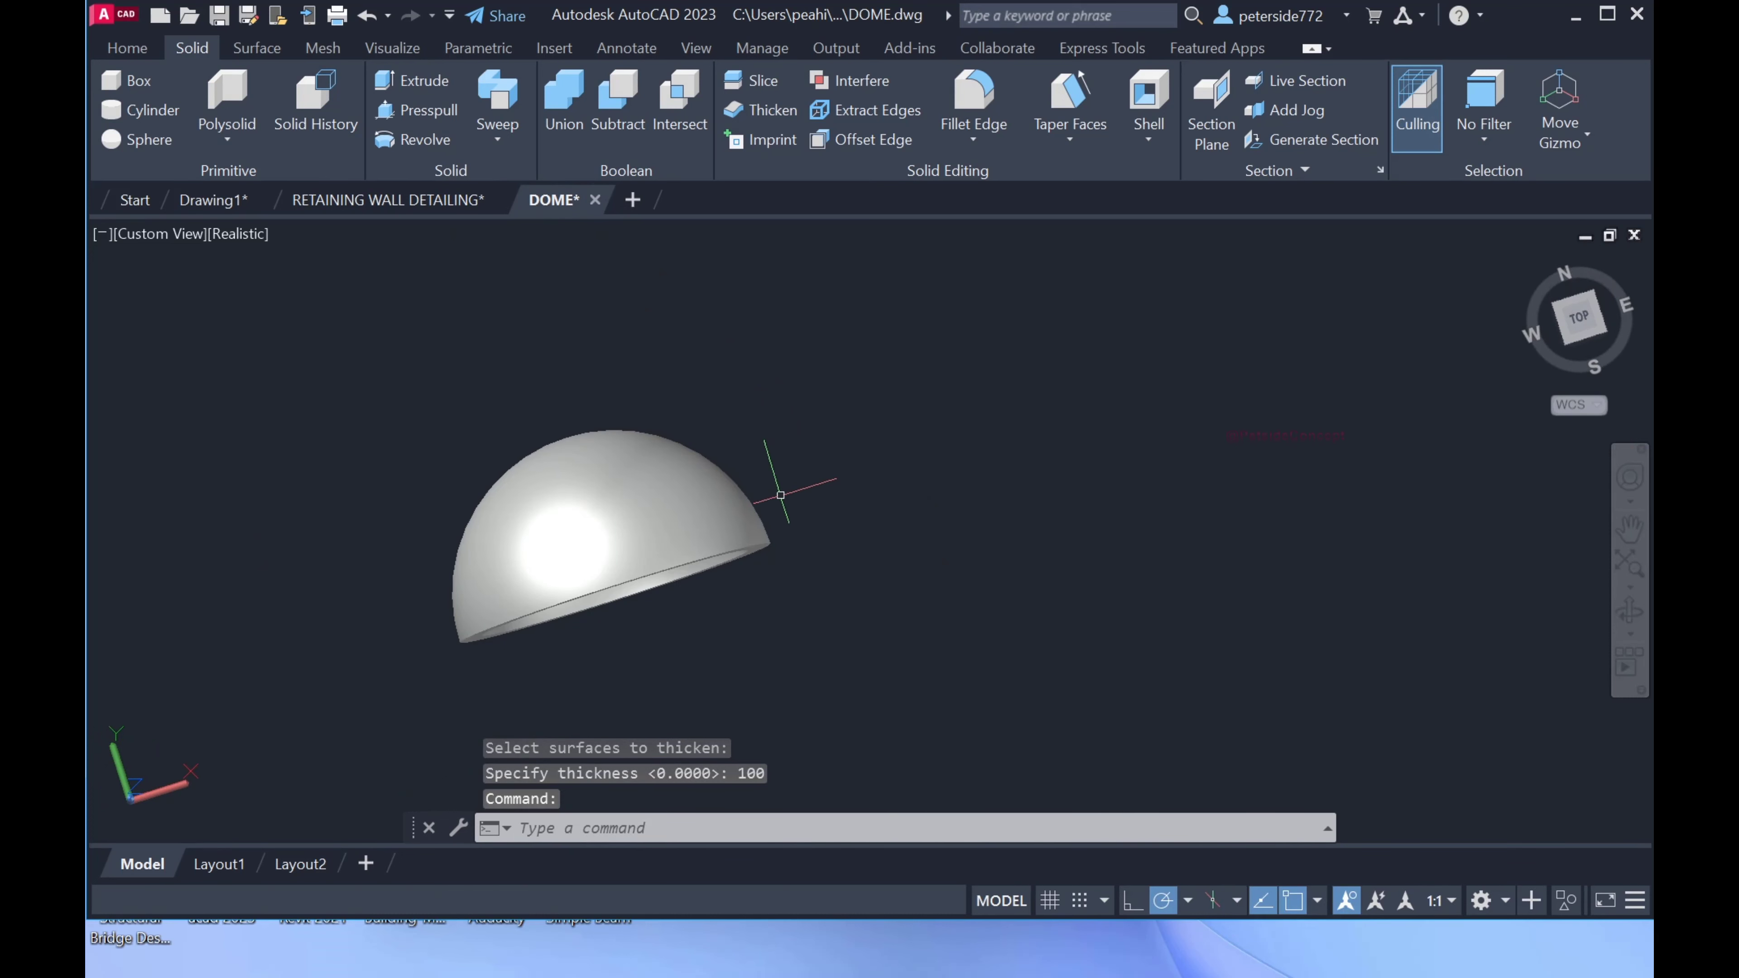
left_click(733, 510)
type("CO")
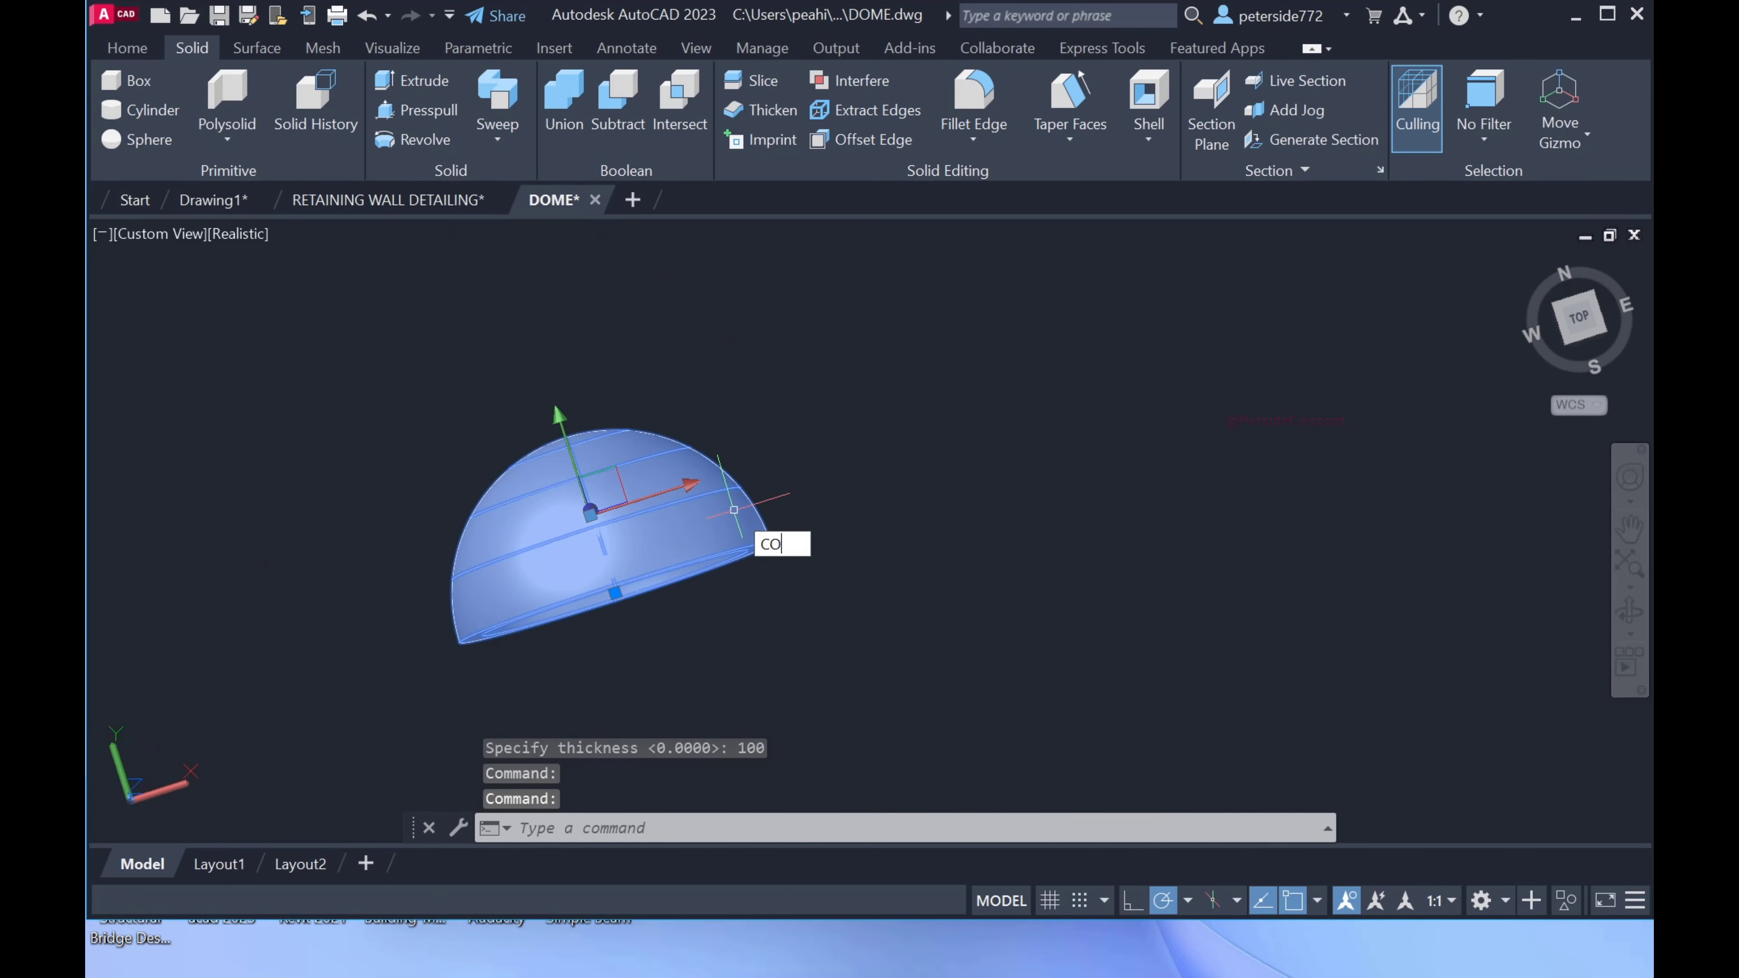
key("Return")
left_click(733, 509)
scroll(736, 501, "down", 5)
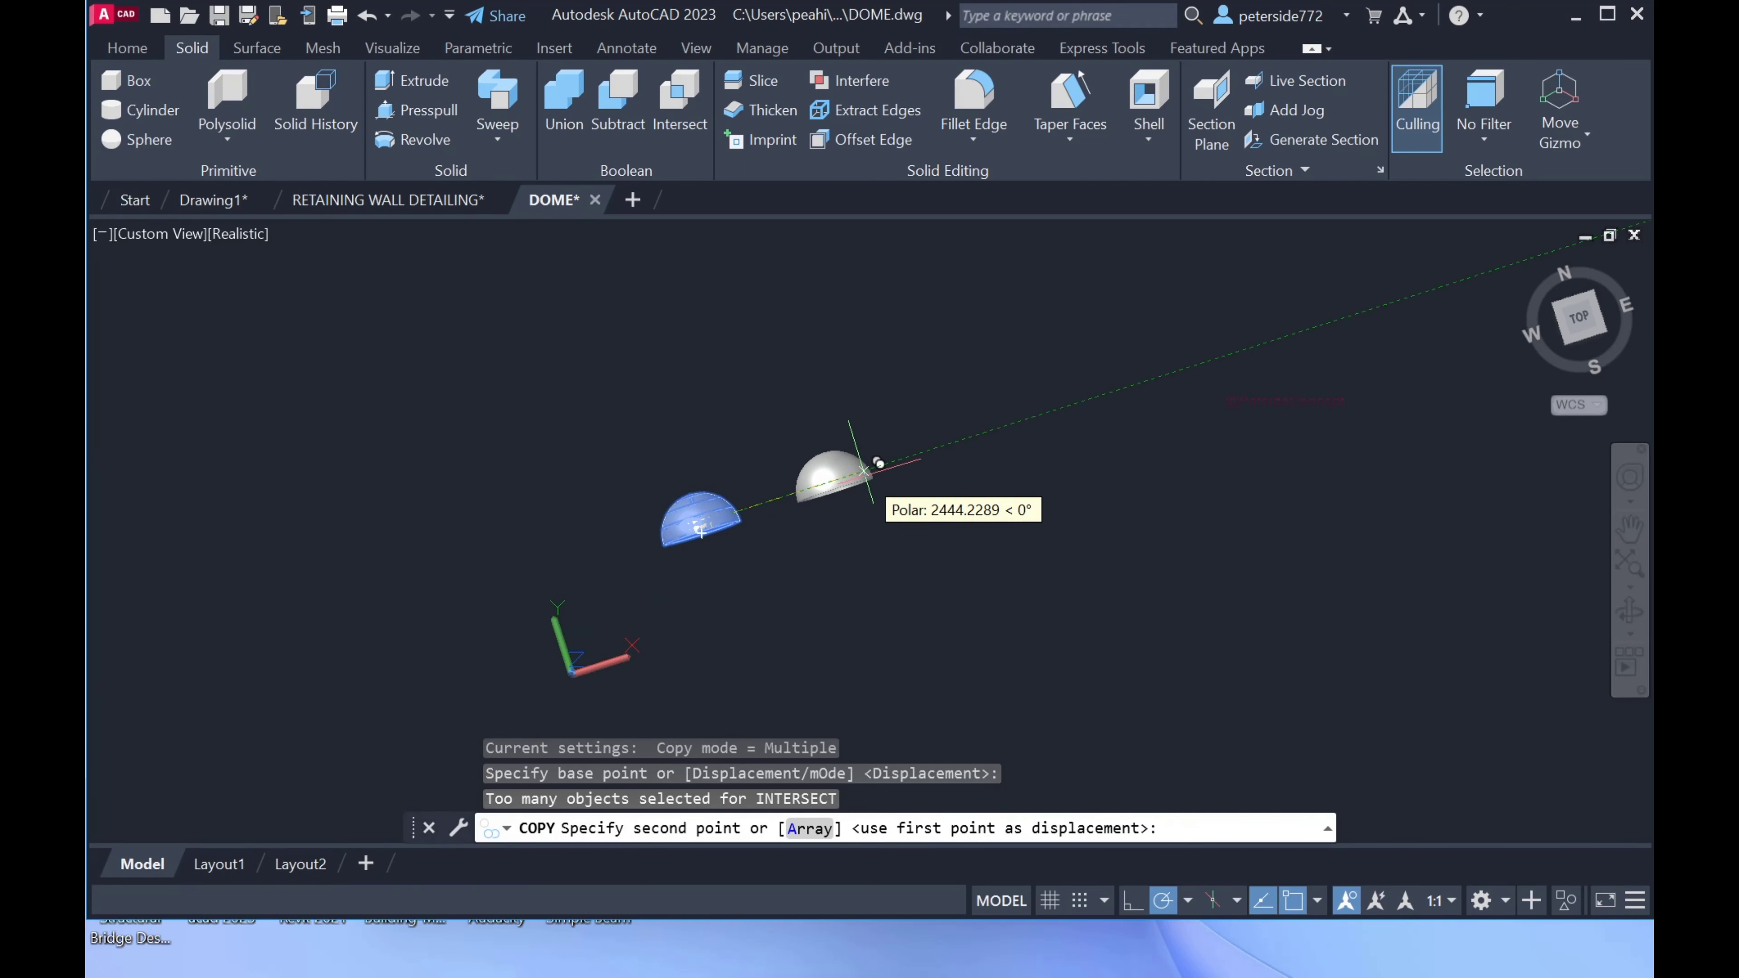
left_click(866, 473)
left_click(992, 432)
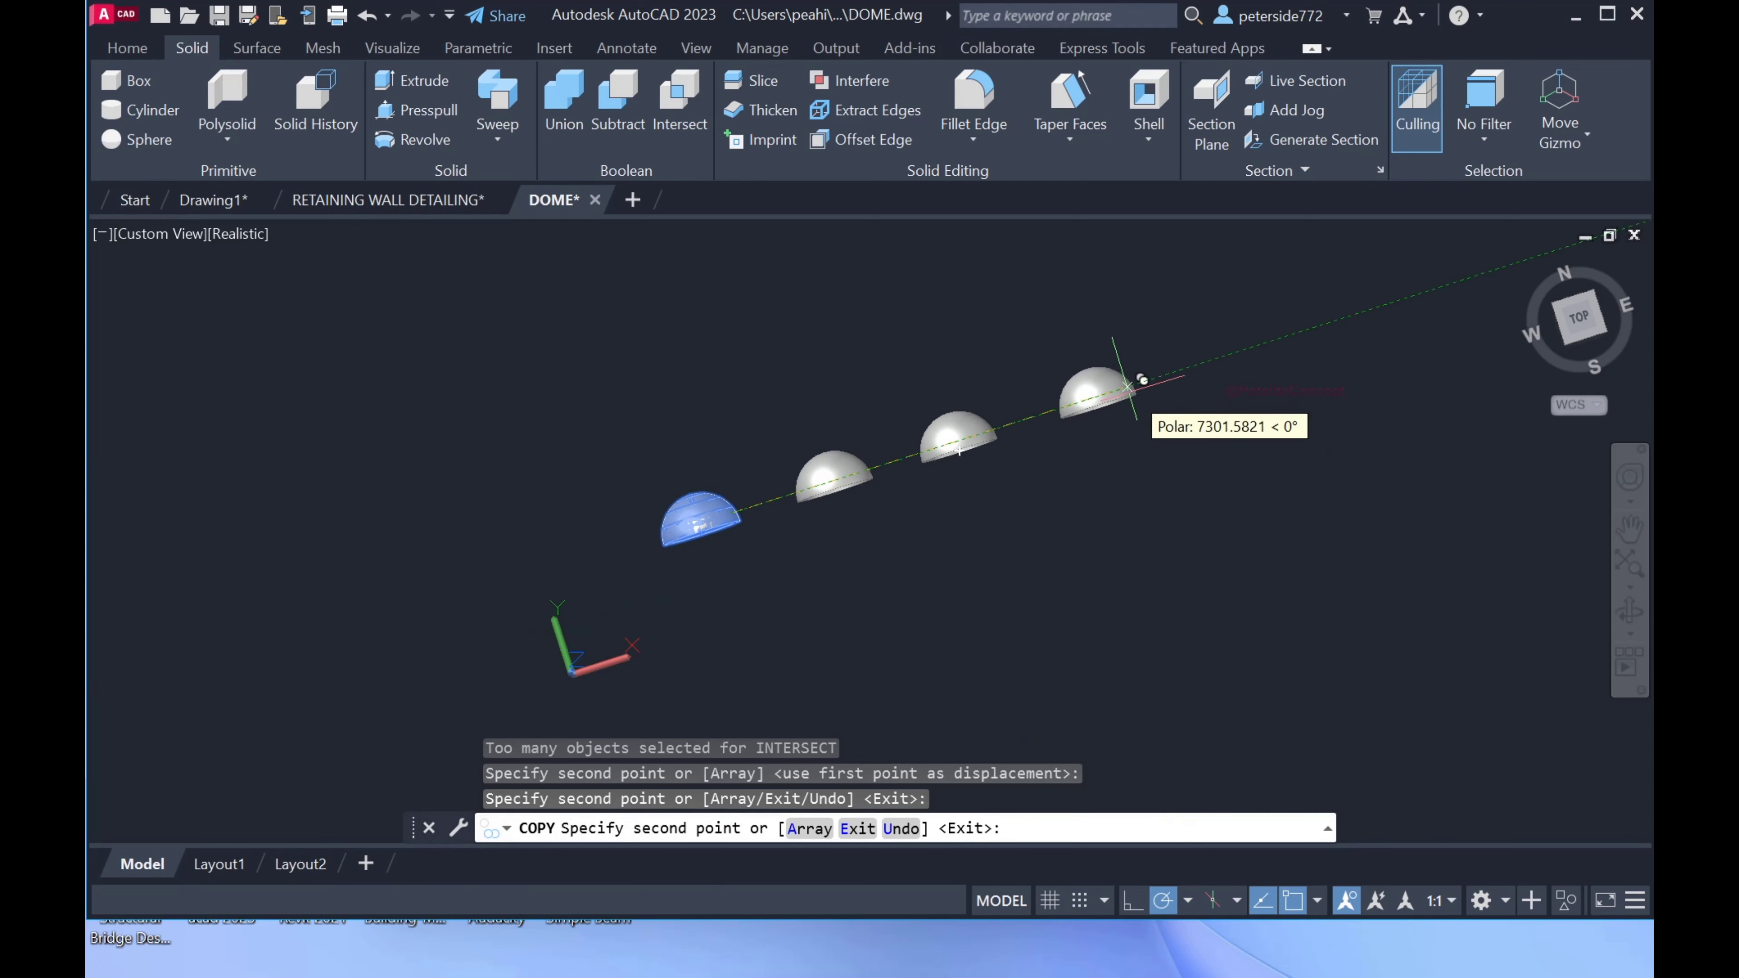
left_click(1127, 387)
middle_click_drag(1068, 490, 1041, 555, "shift")
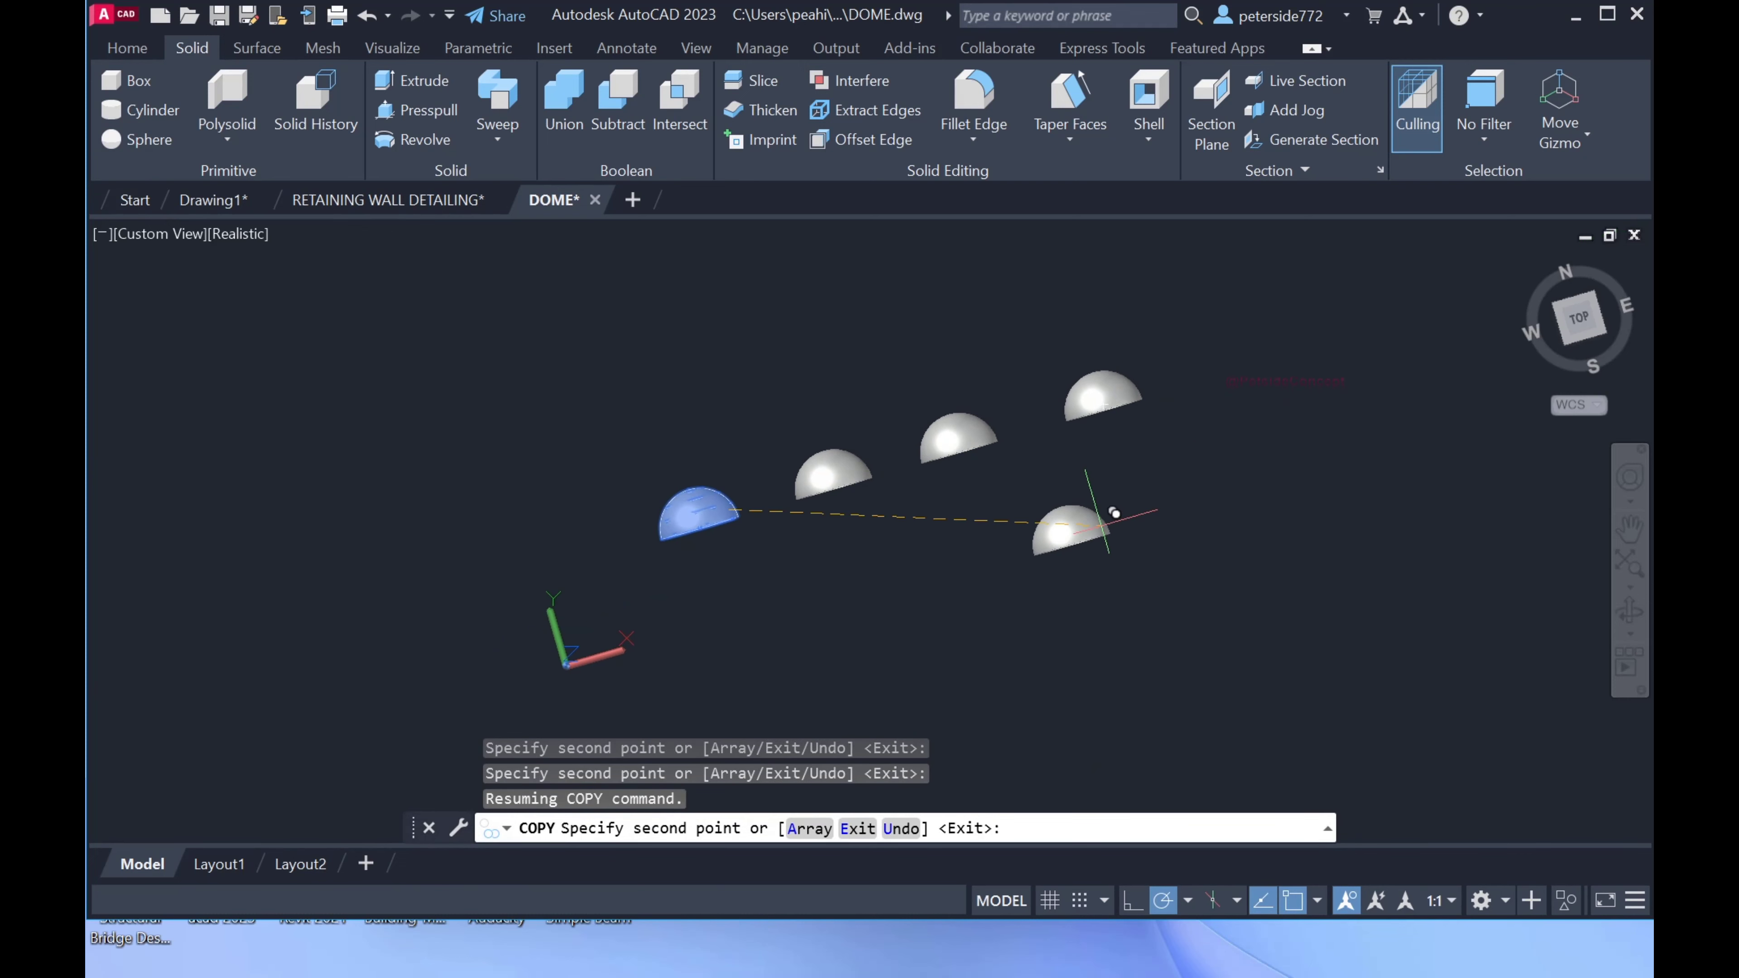
key("Escape")
scroll(1109, 527, "down", 2)
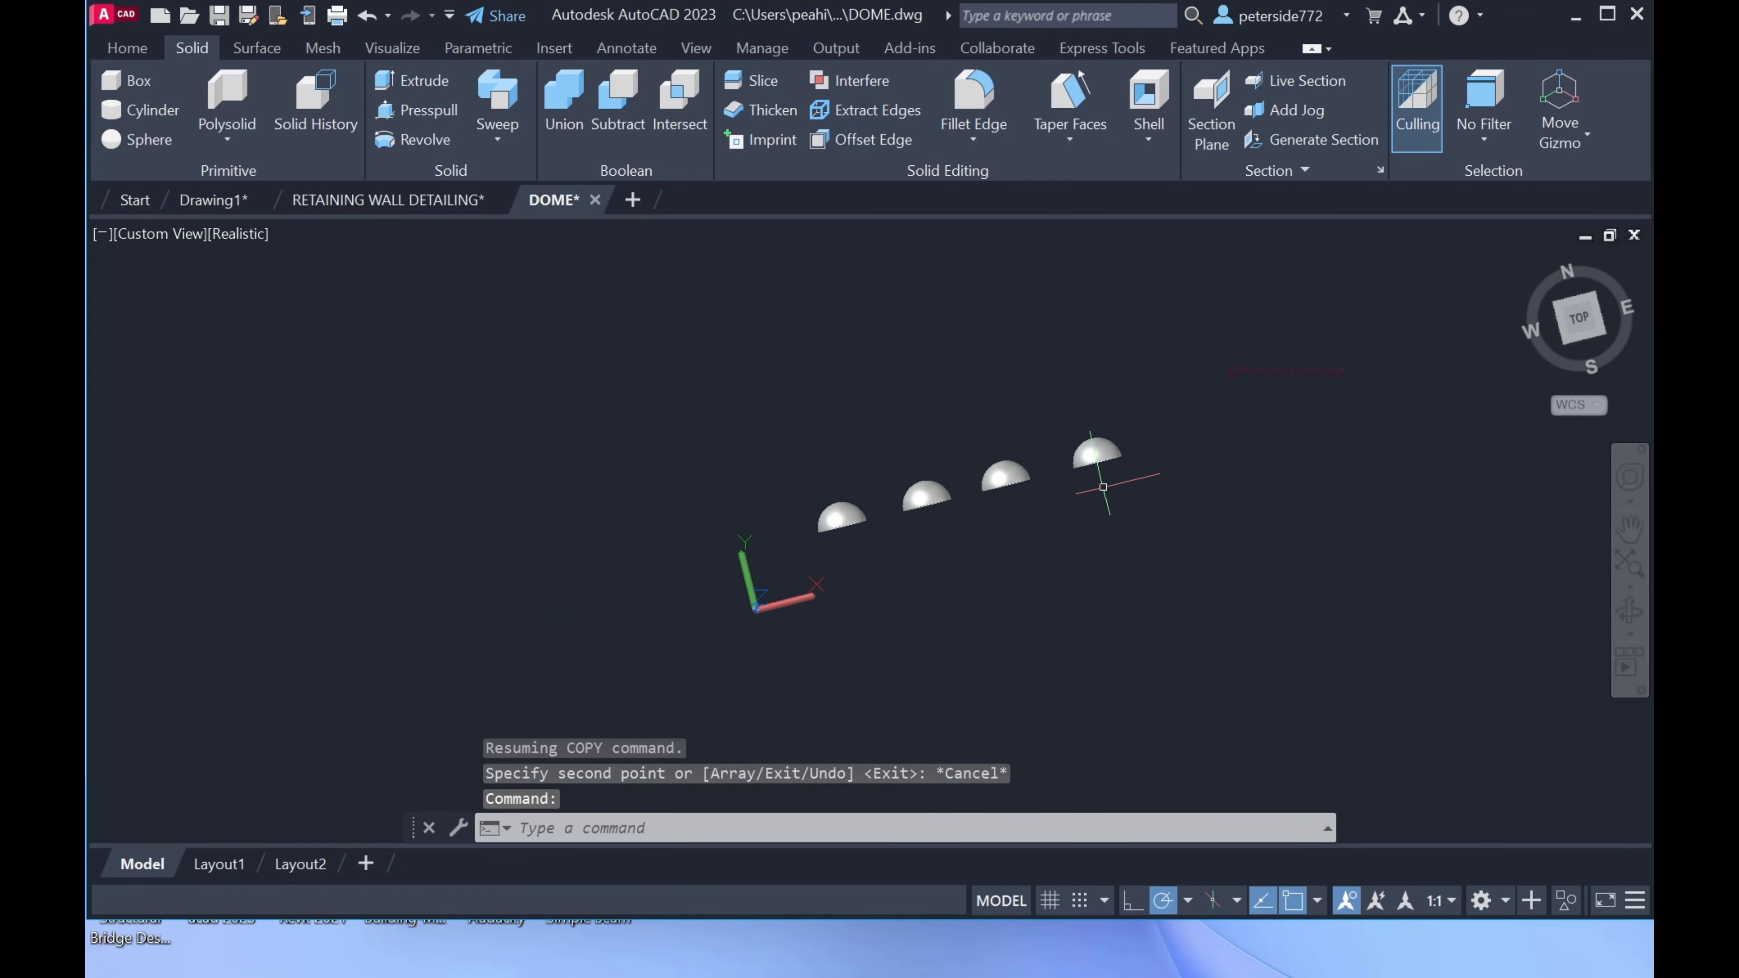
scroll(1103, 487, "up", 3)
scroll(1129, 444, "up", 2)
scroll(430, 631, "up", 1)
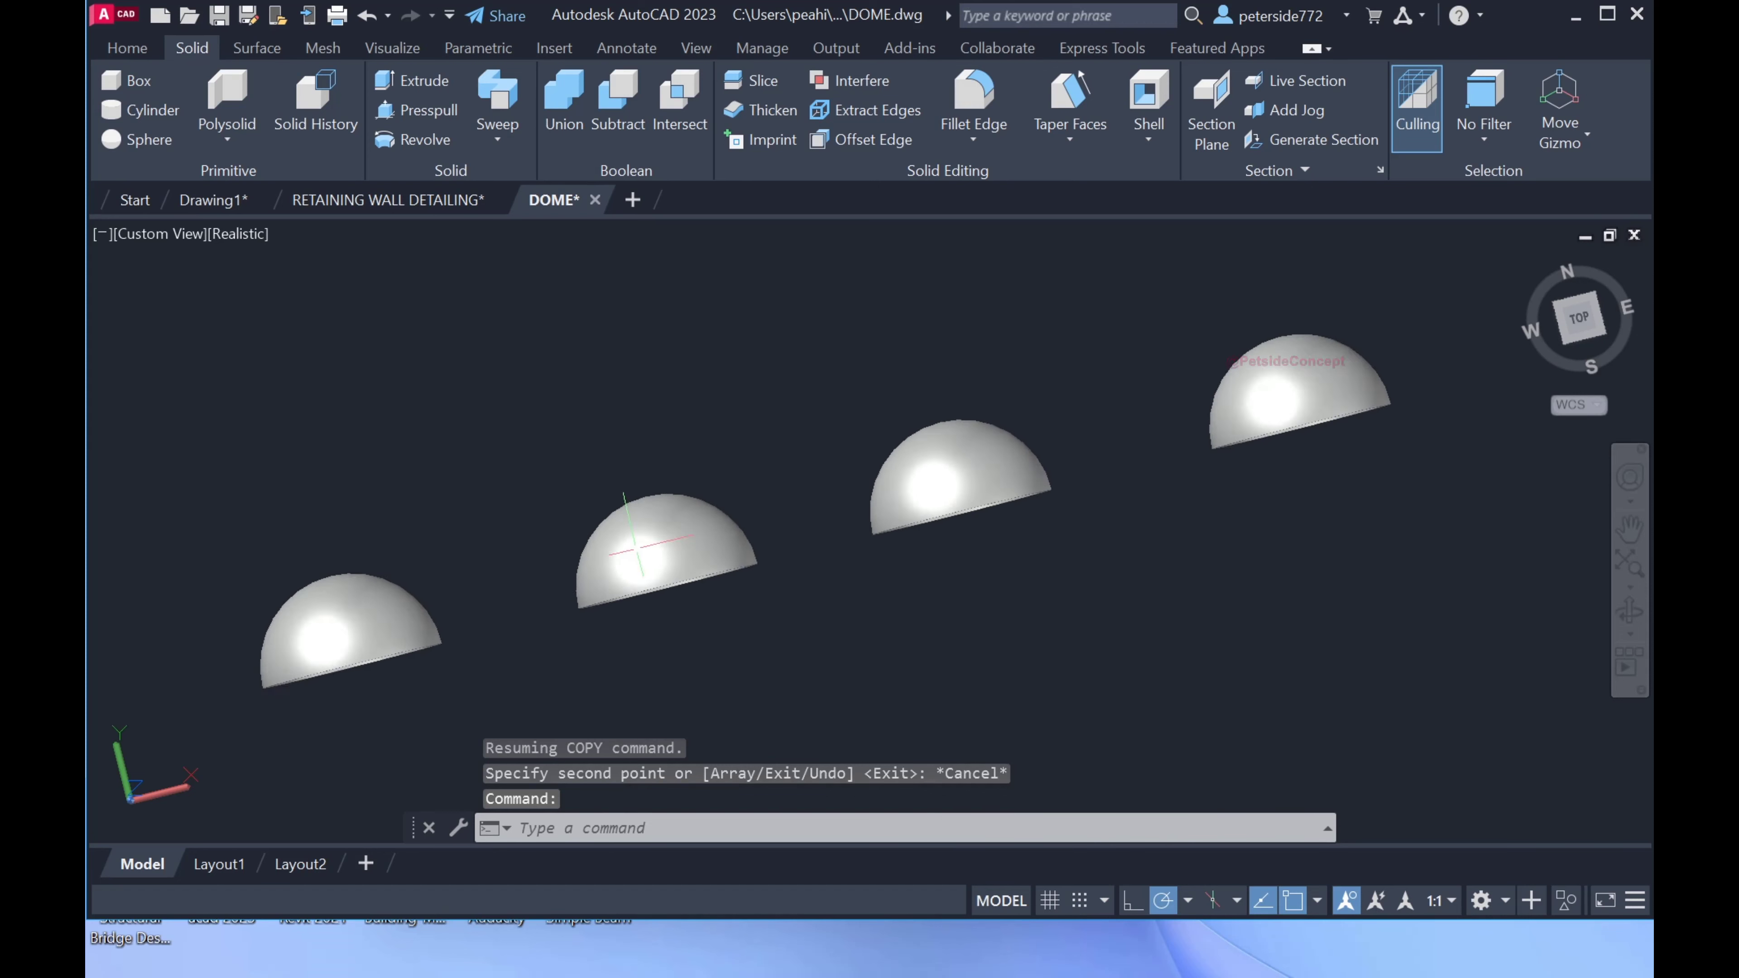
scroll(565, 562, "down", 2)
Set the second dome's colour to Red via Quick Properties.
left_click(635, 583)
right_click(638, 584)
left_click(734, 962)
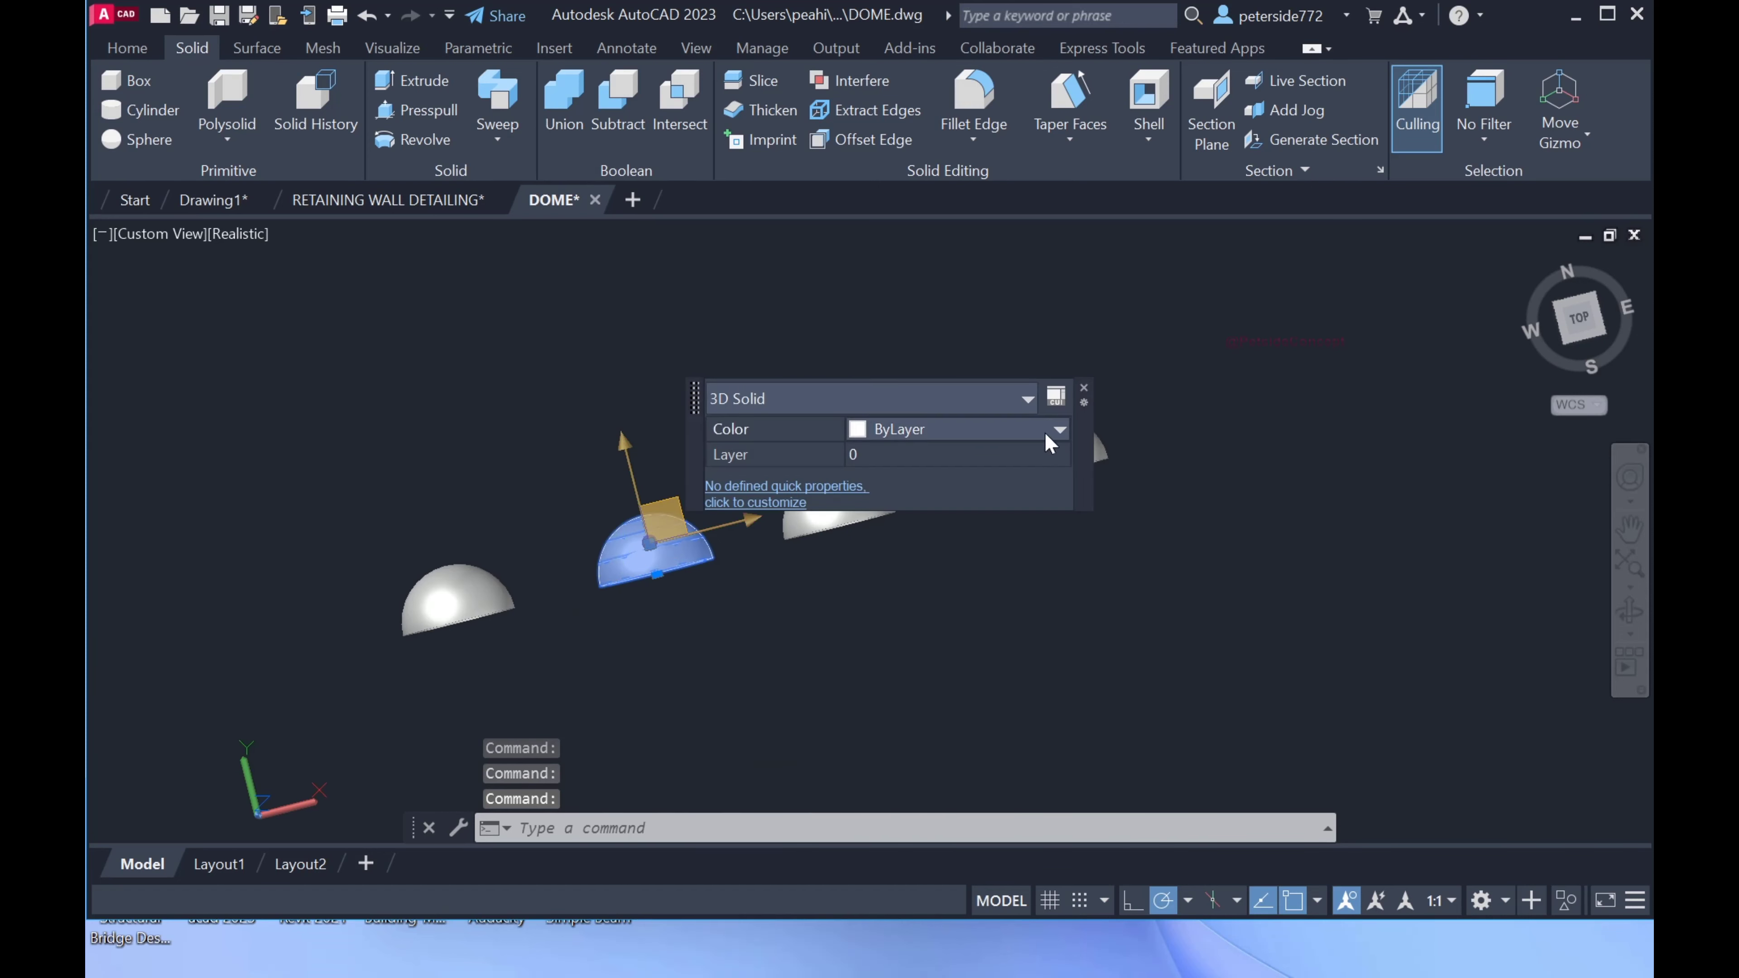
left_click(1048, 436)
left_click(890, 473)
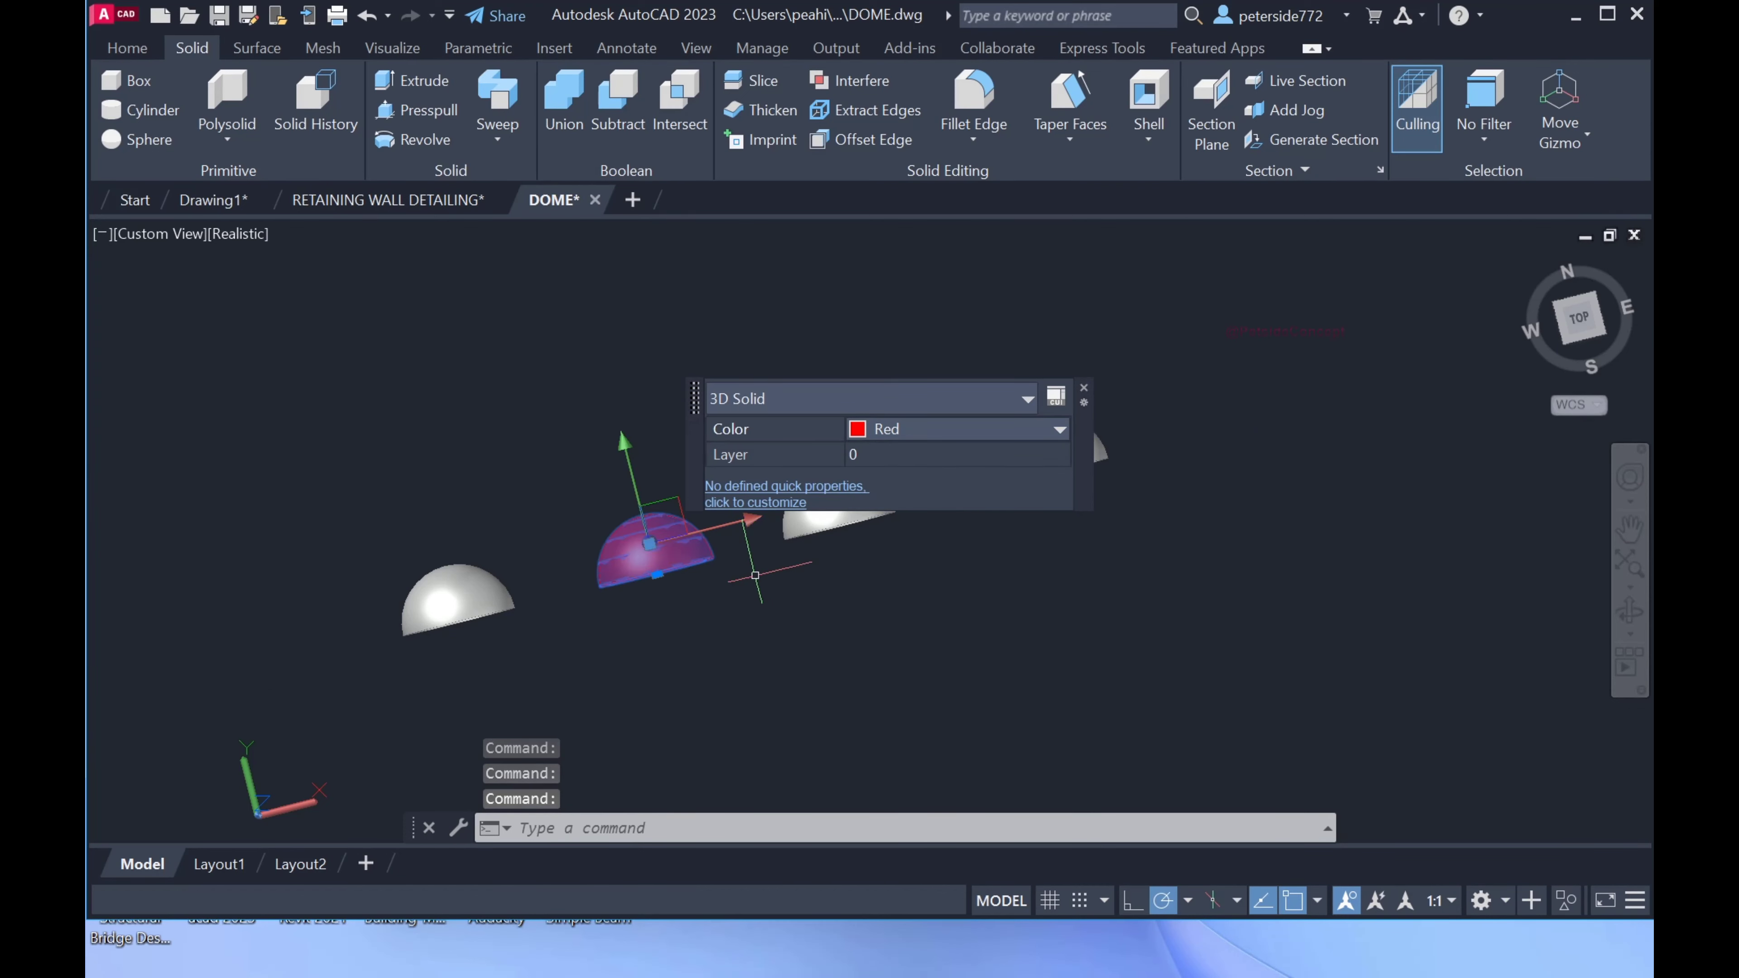
key("Escape")
middle_click_drag(729, 614, 719, 627, "shift")
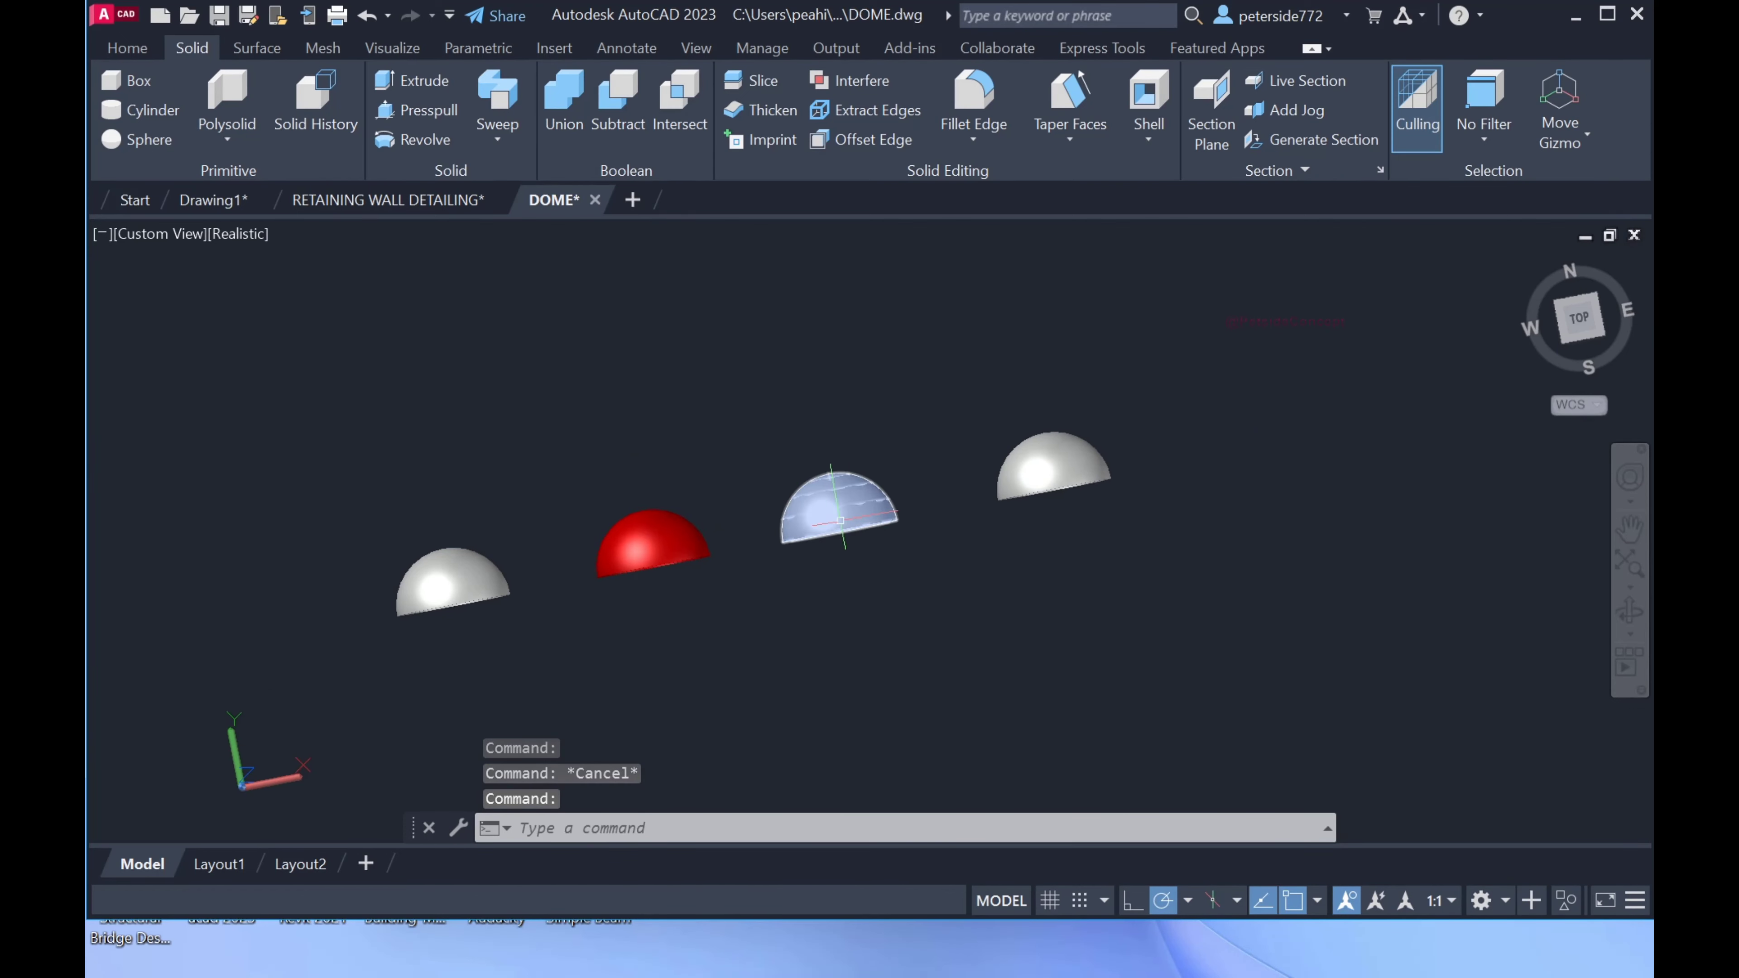
Set the third dome's colour to Green.
left_click(841, 521)
right_click(841, 524)
left_click(911, 963)
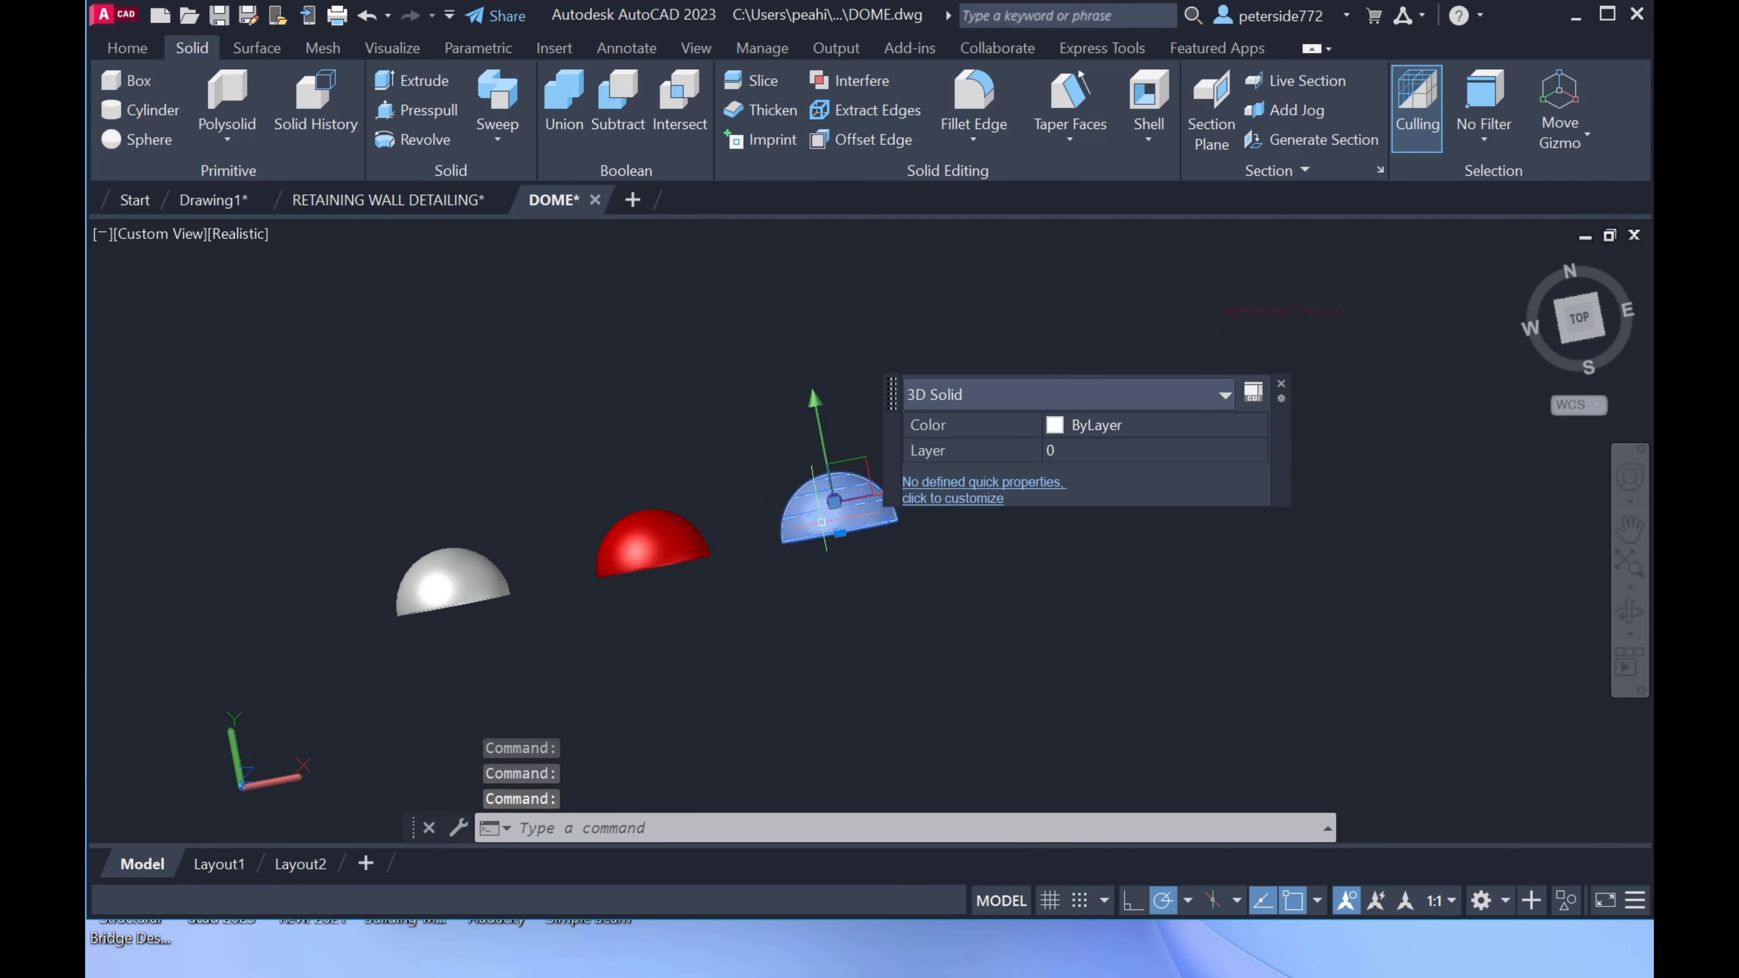
left_click(1125, 430)
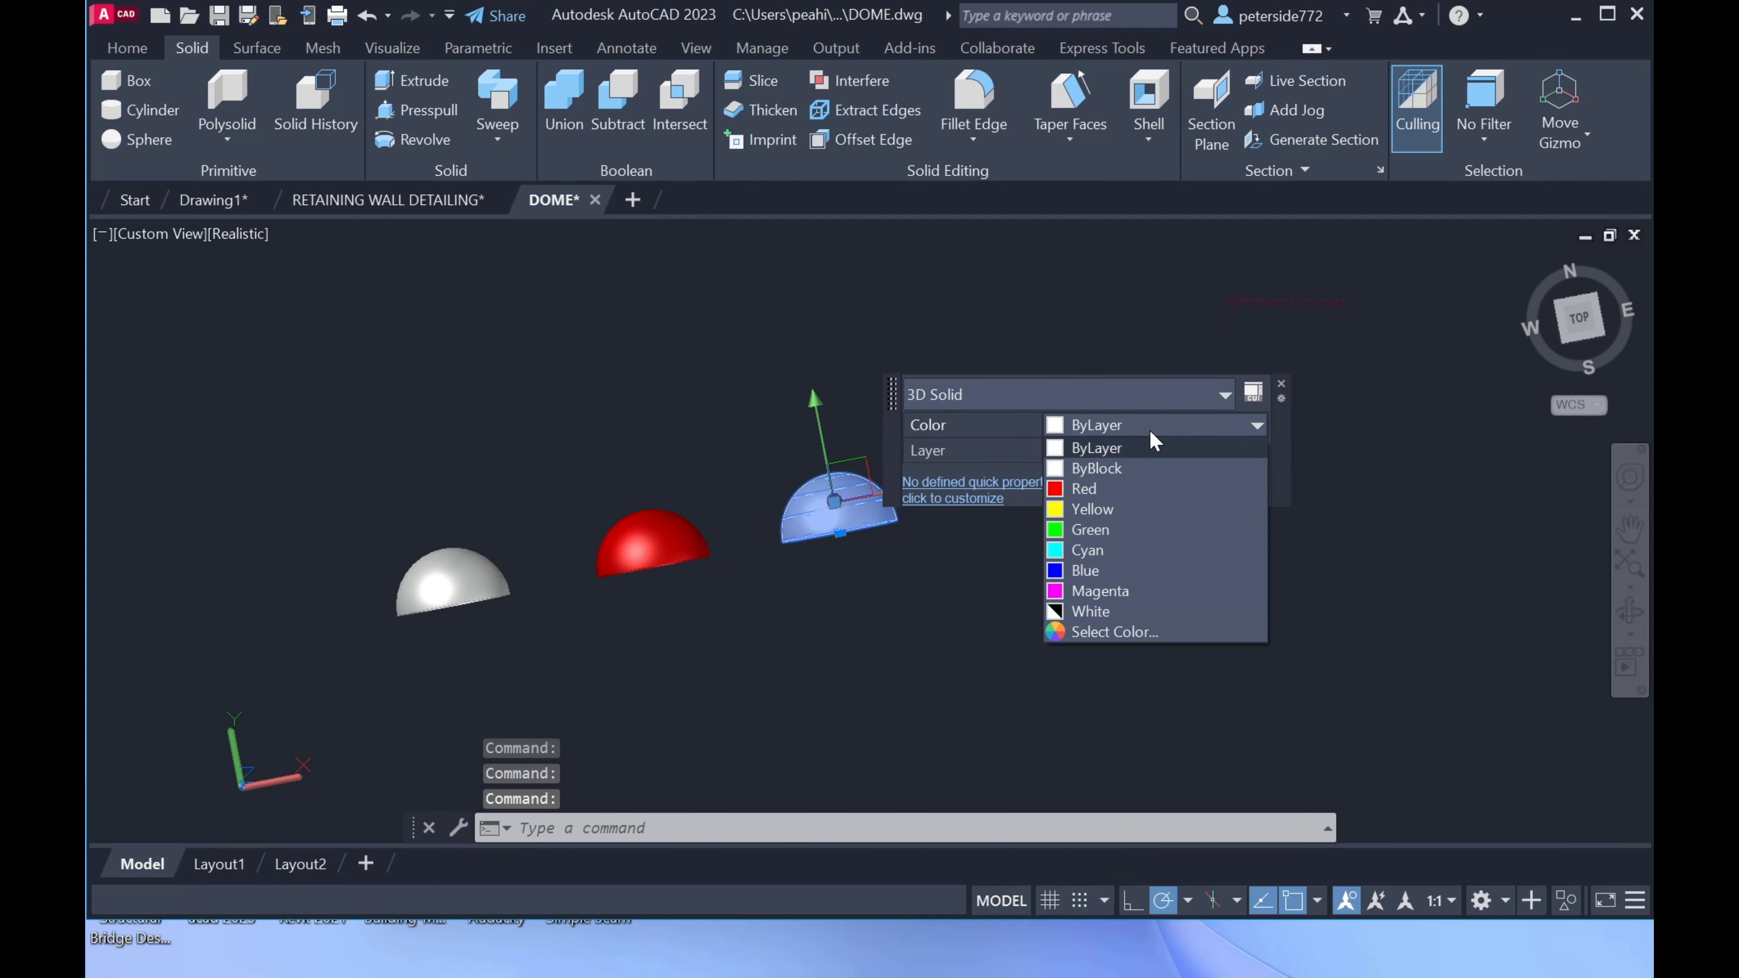
left_click(1080, 531)
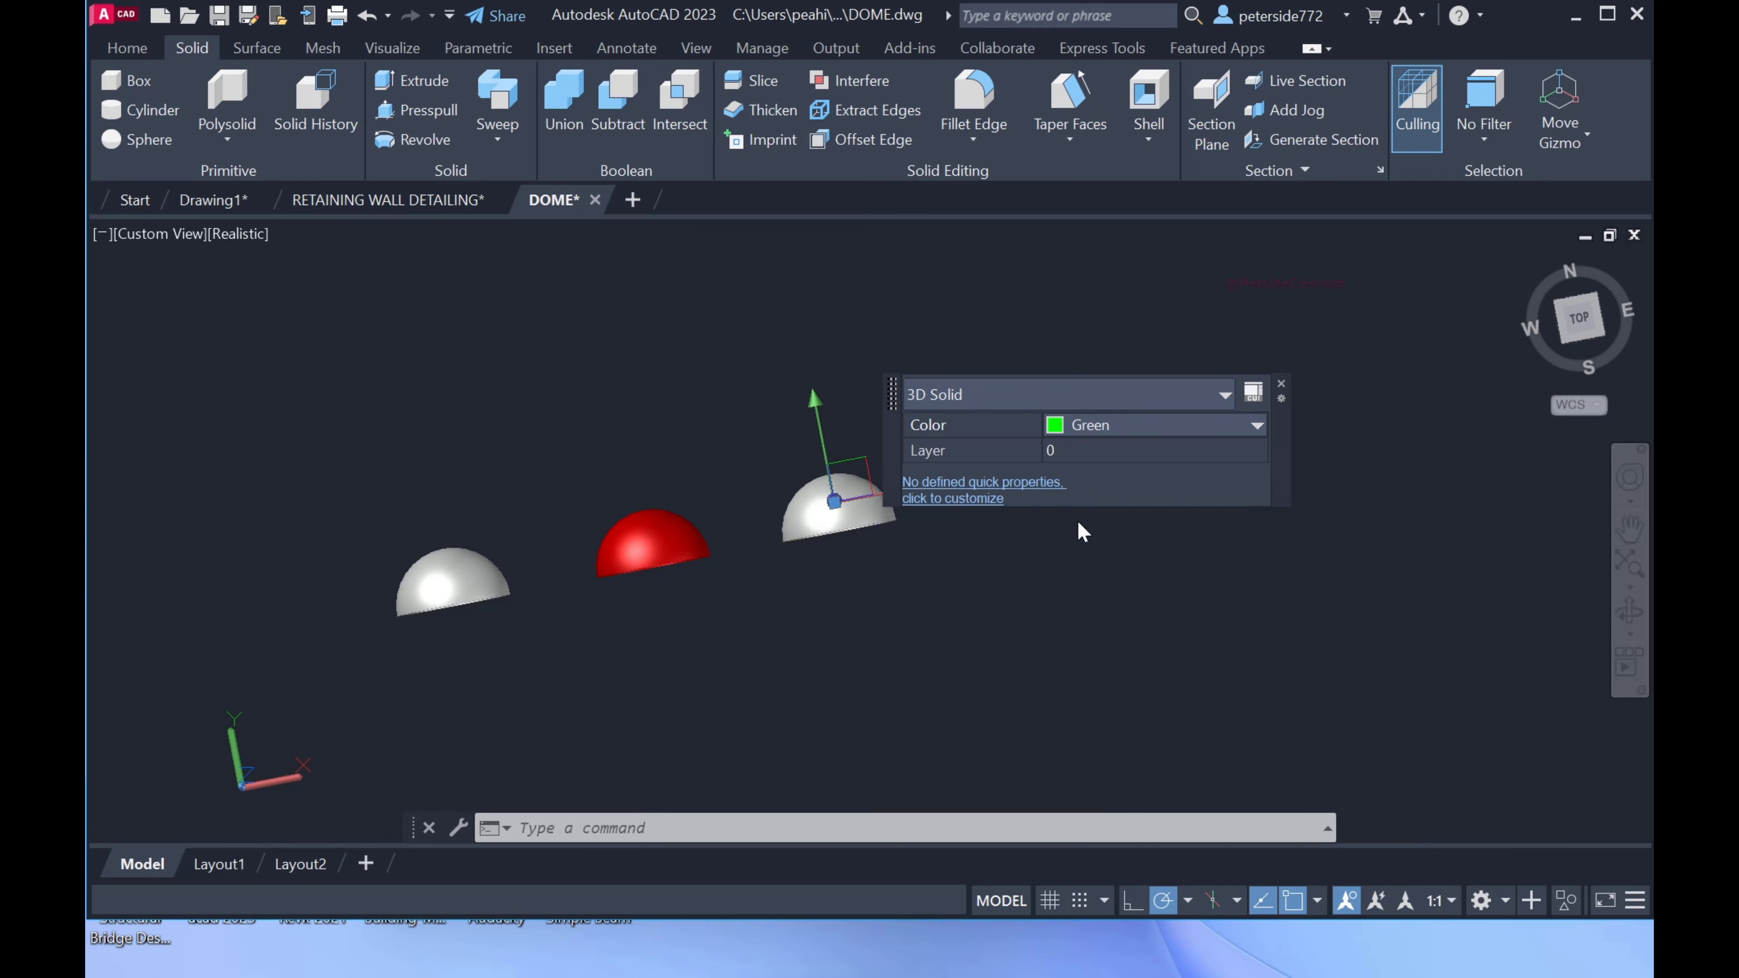
key("Escape")
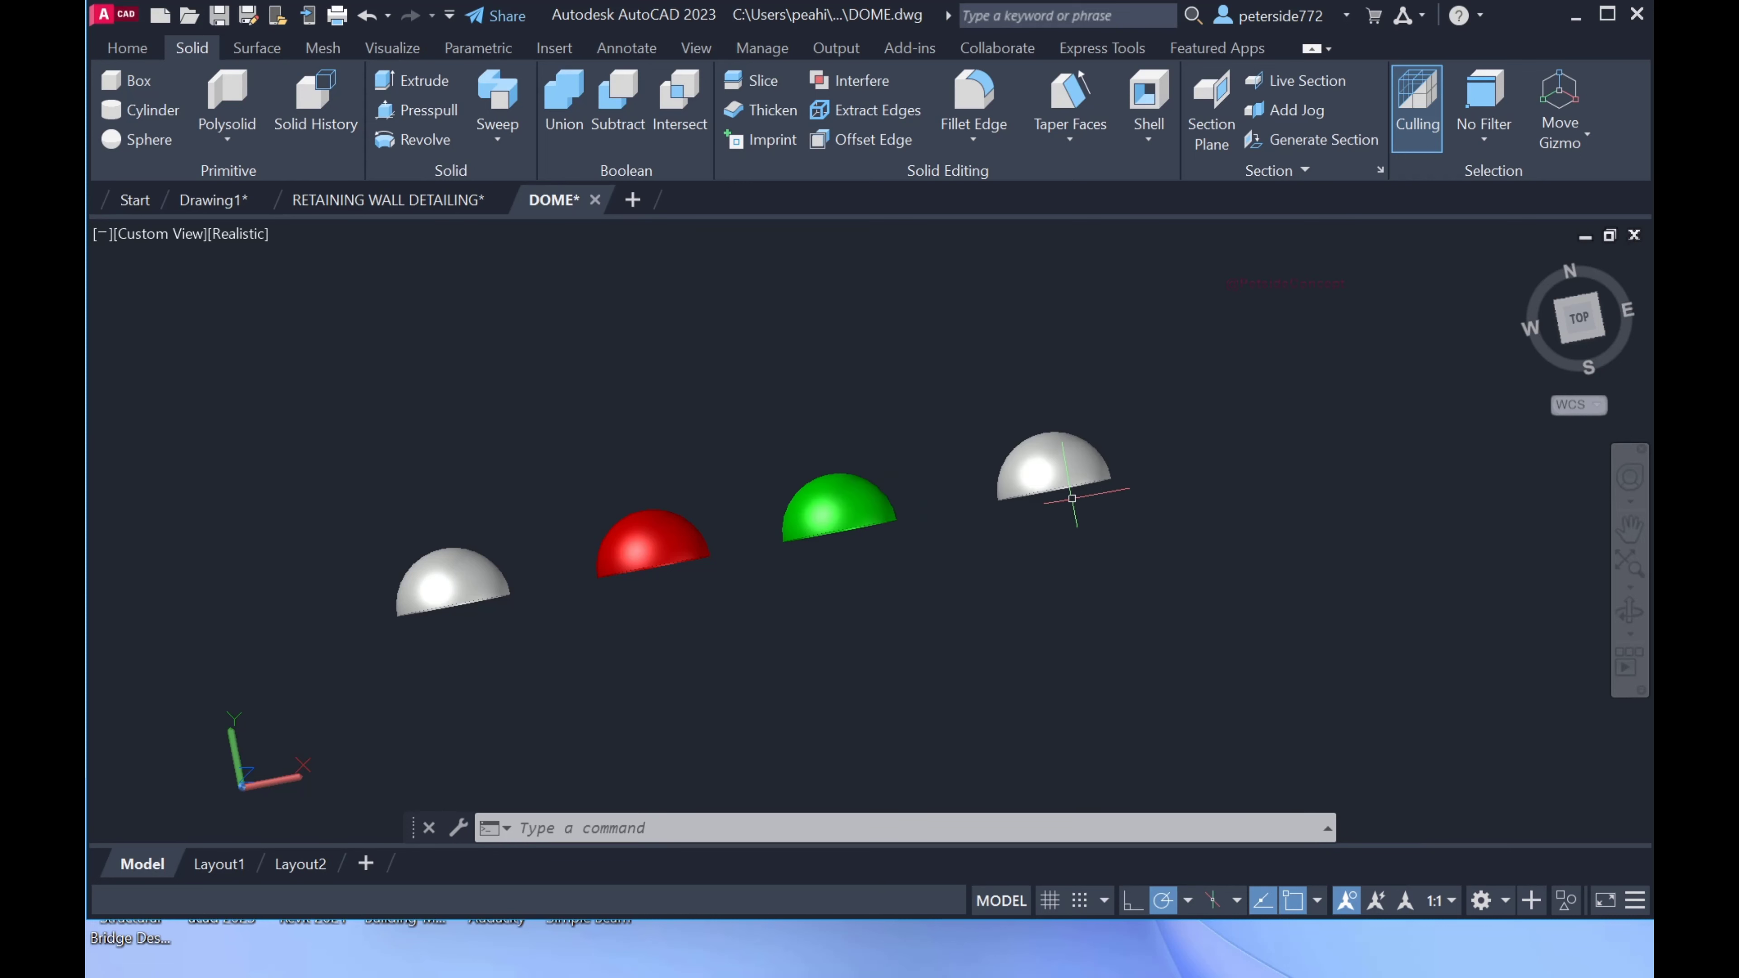
Set the fourth dome's colour to Magenta and close the Quick Properties panel.
left_click(1065, 473)
right_click(1066, 479)
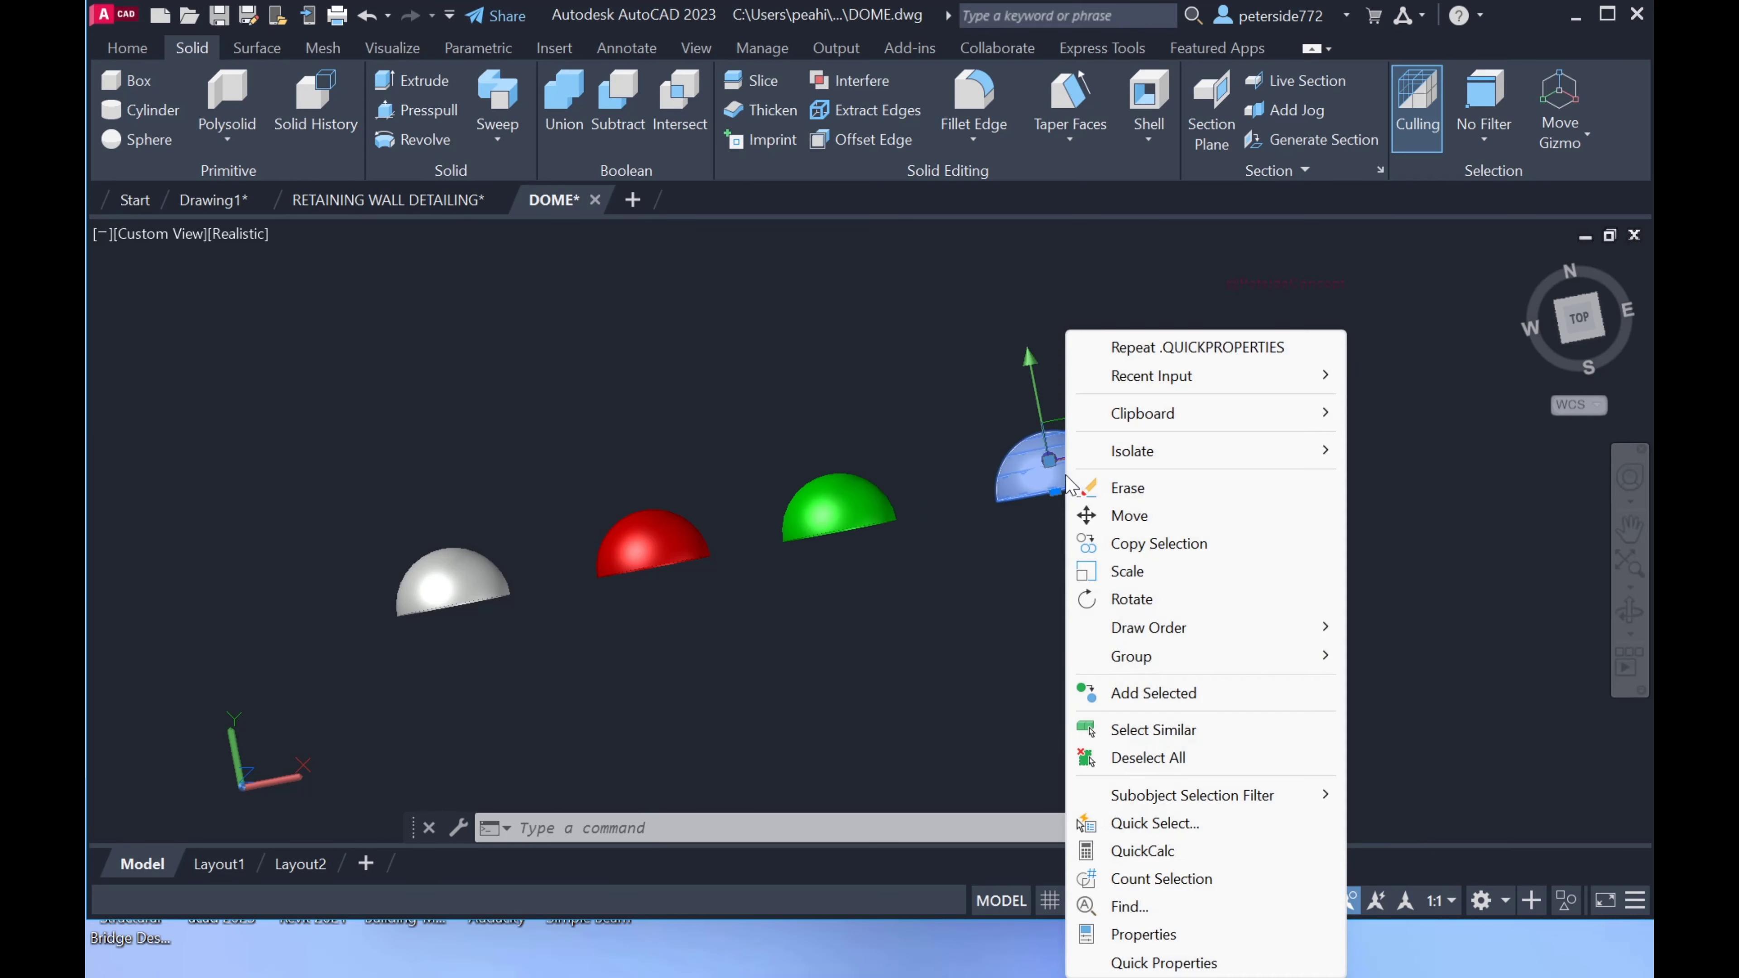
left_click(1197, 347)
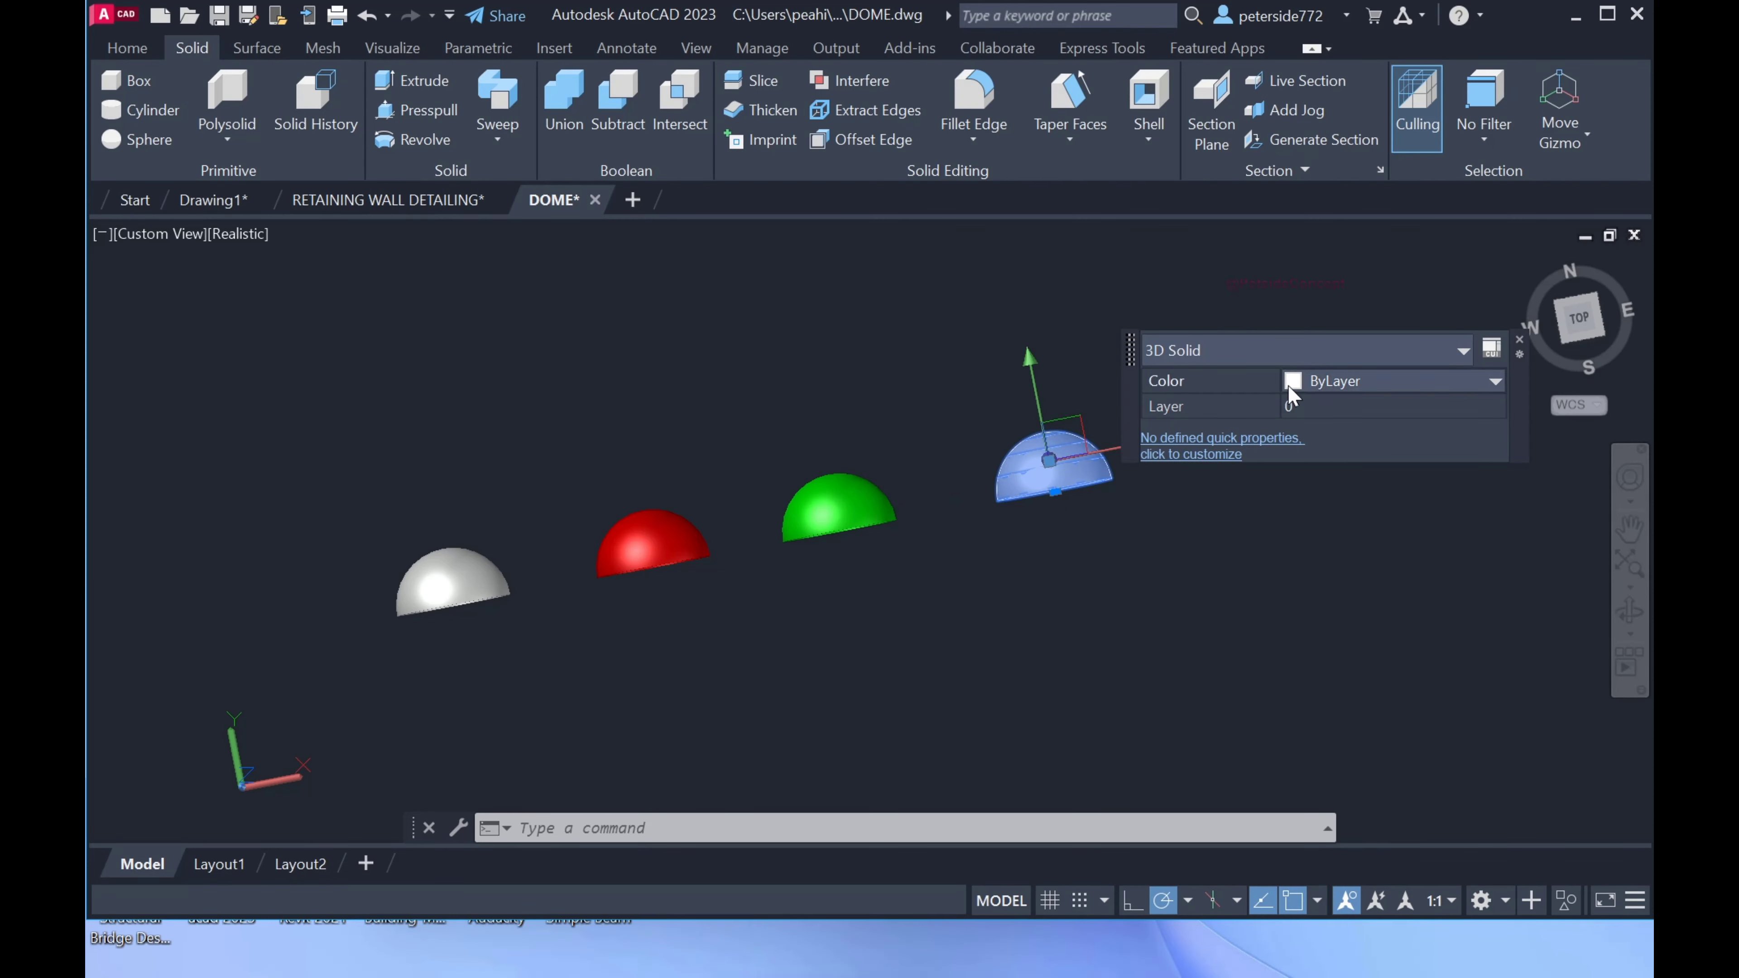
left_click(1298, 383)
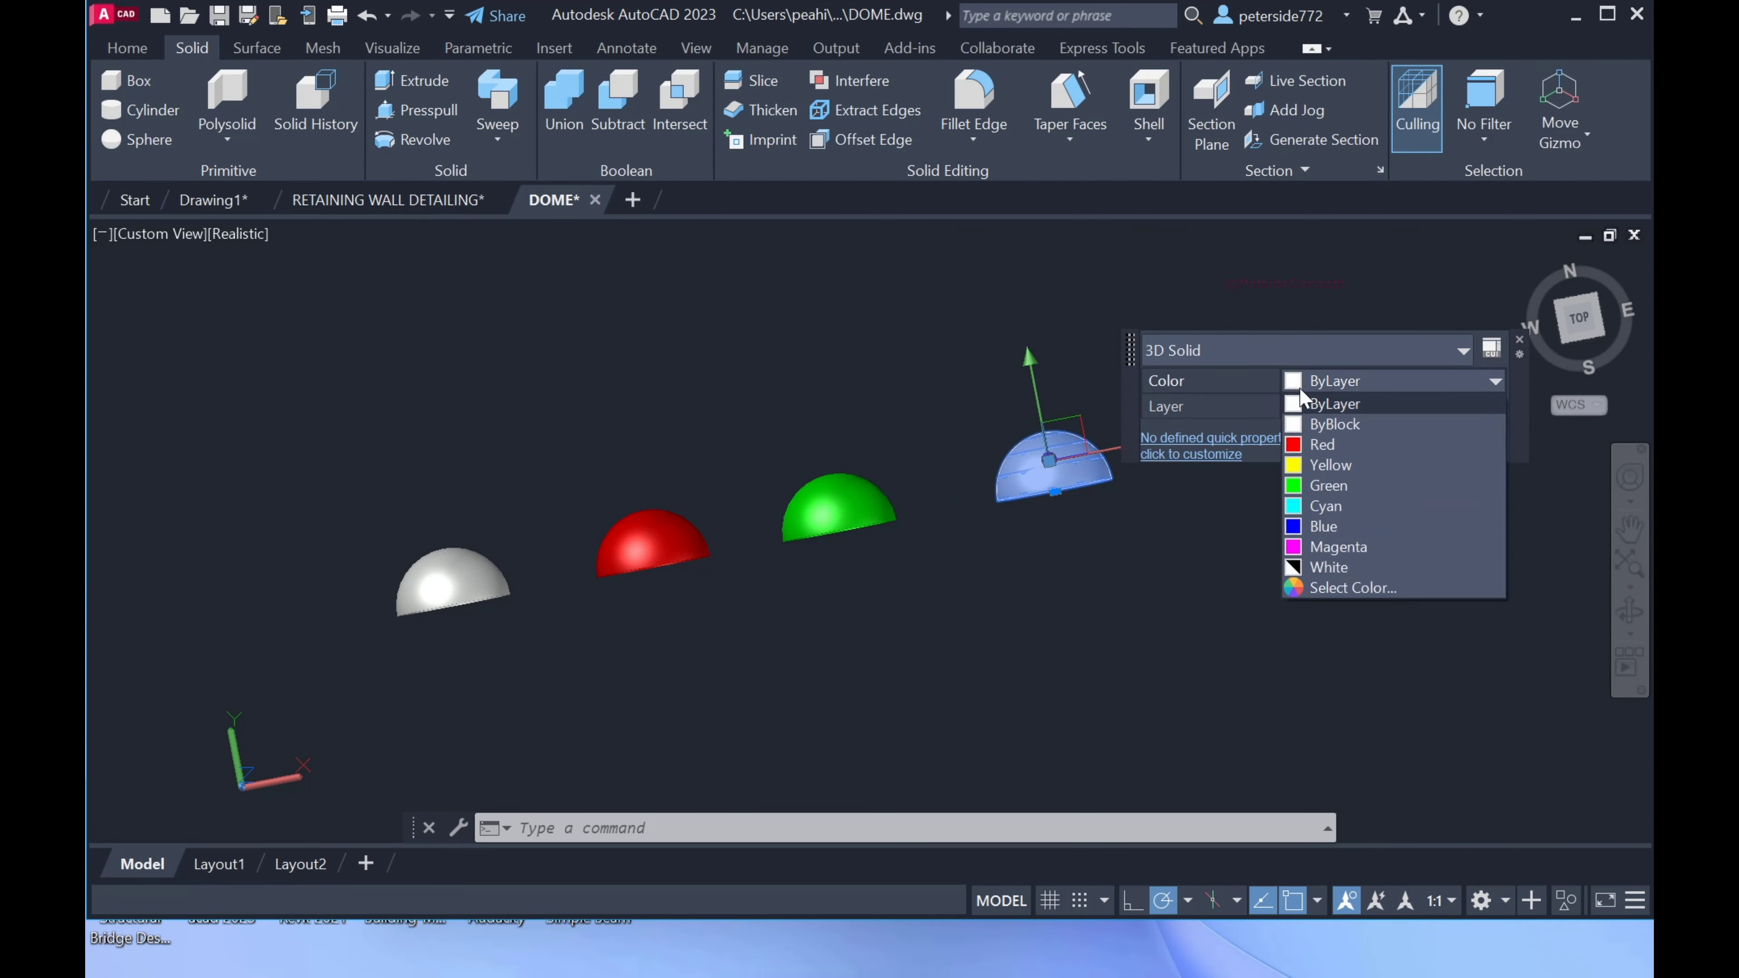
left_click(1294, 547)
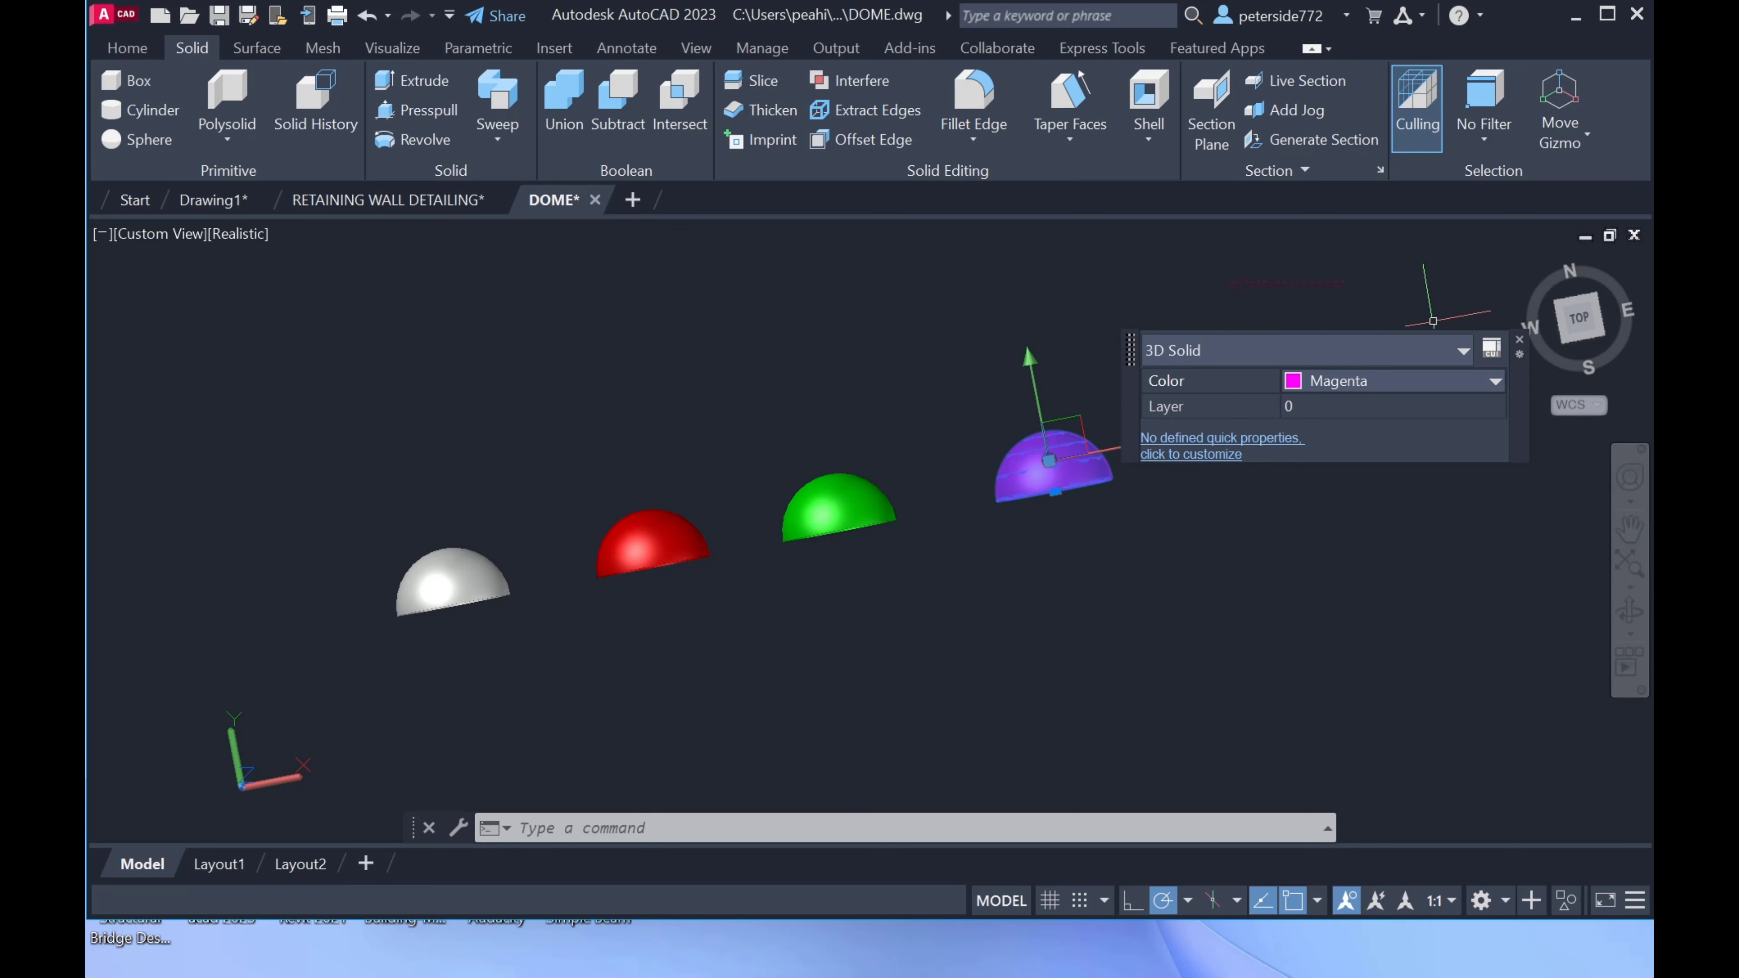
left_click(1518, 340)
scroll(1095, 521, "down", 3)
scroll(1102, 527, "up", 2)
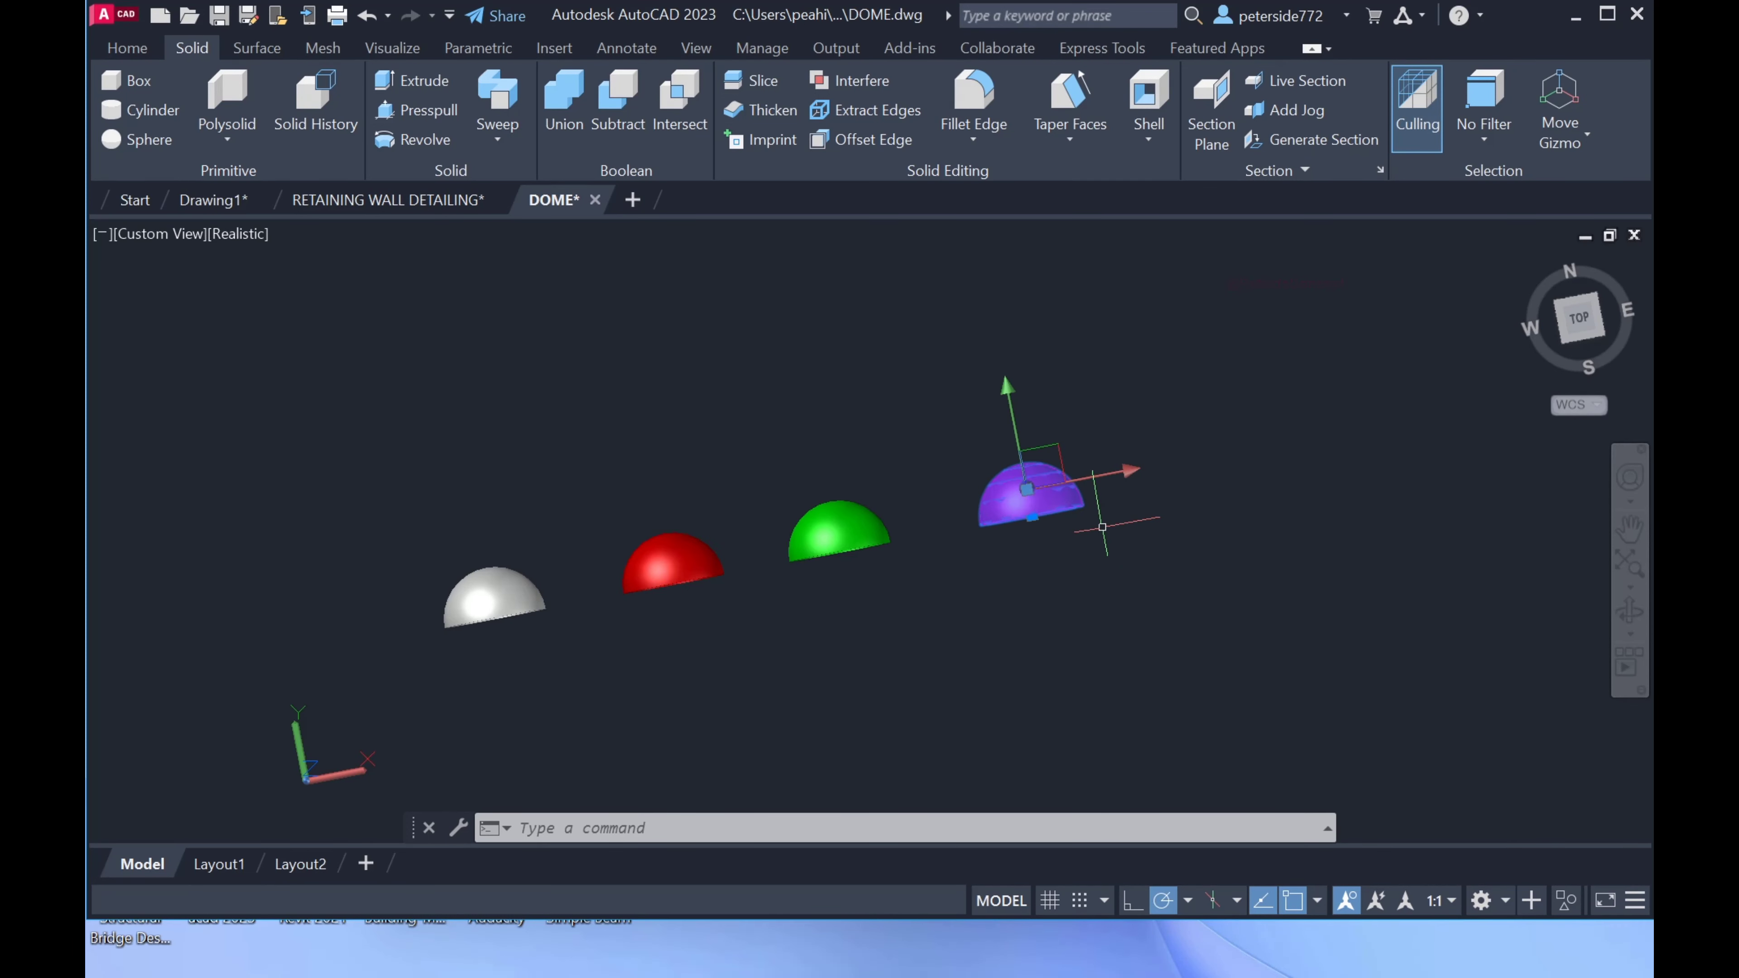
Clear the selection and orbit the four domes to view them from front, below and above.
key("Escape")
mouse_move(1099, 563)
middle_mouse_down("shift")
mouse_move(1047, 362)
mouse_move(1021, 358)
mouse_move(897, 575)
mouse_move(679, 300)
mouse_move(633, 393)
middle_mouse_up("shift")
scroll(756, 621, "up", 2)
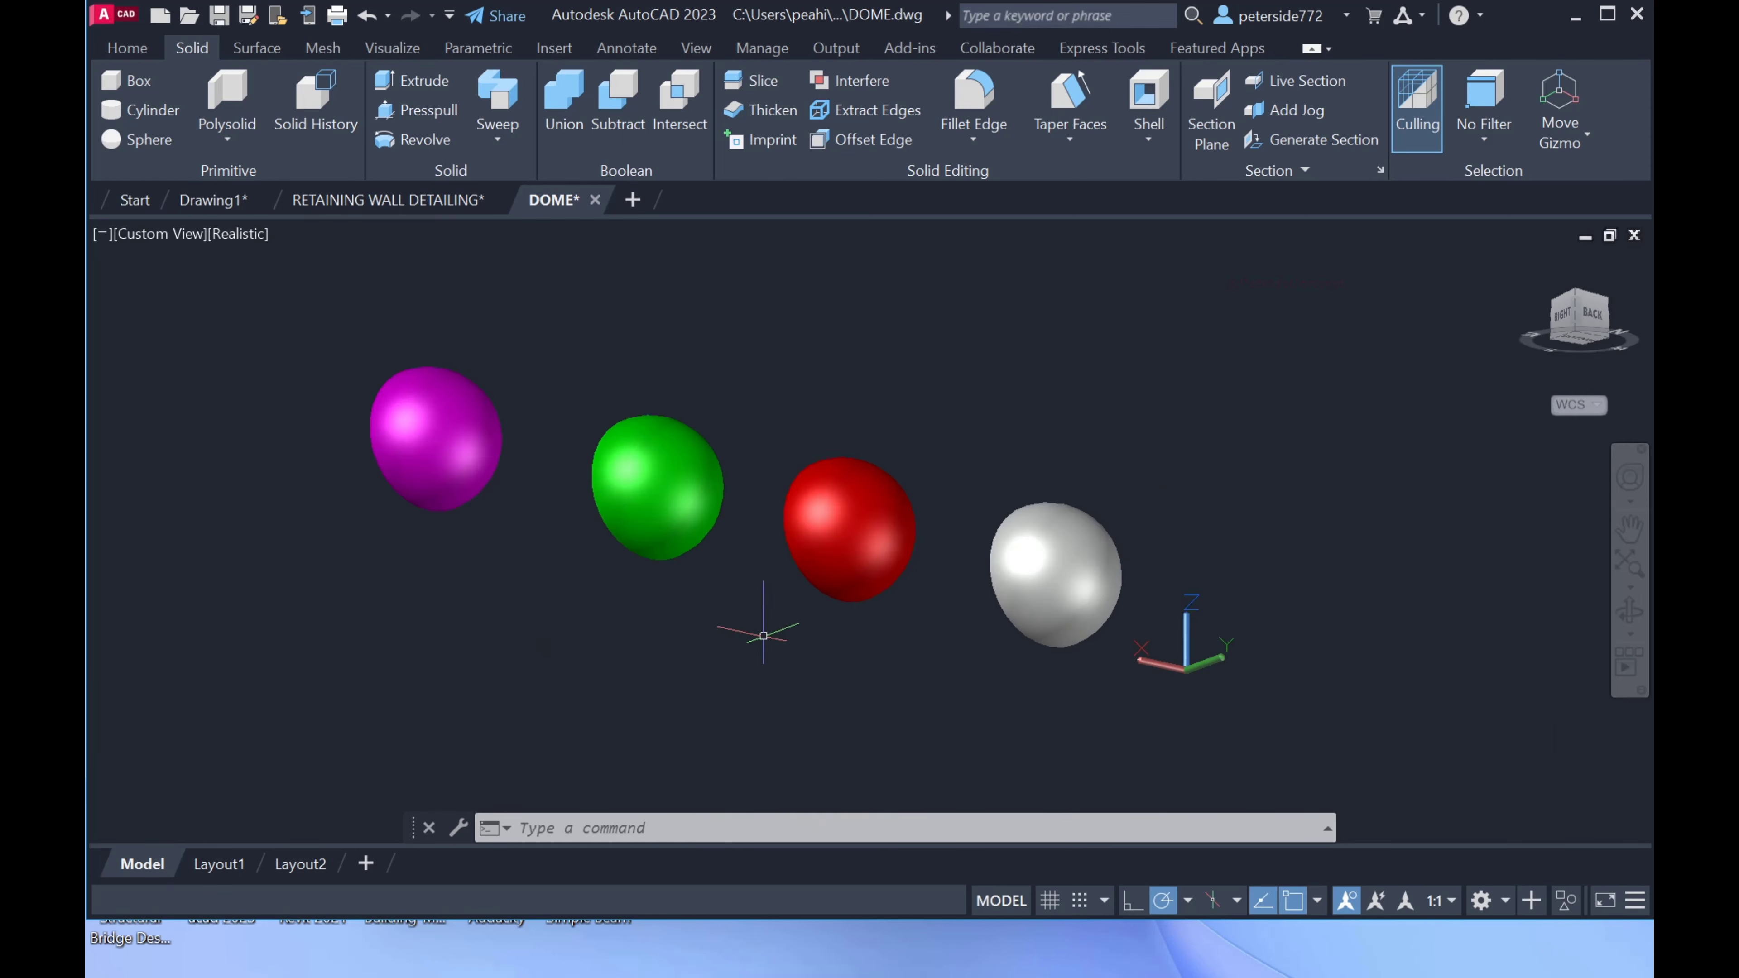
mouse_move(756, 622)
middle_mouse_down("shift")
mouse_move(816, 535)
mouse_move(1098, 598)
mouse_move(1172, 703)
mouse_move(1207, 711)
mouse_move(1231, 891)
mouse_move(943, 509)
mouse_move(746, 587)
mouse_move(959, 688)
mouse_move(1133, 691)
middle_mouse_up("shift")
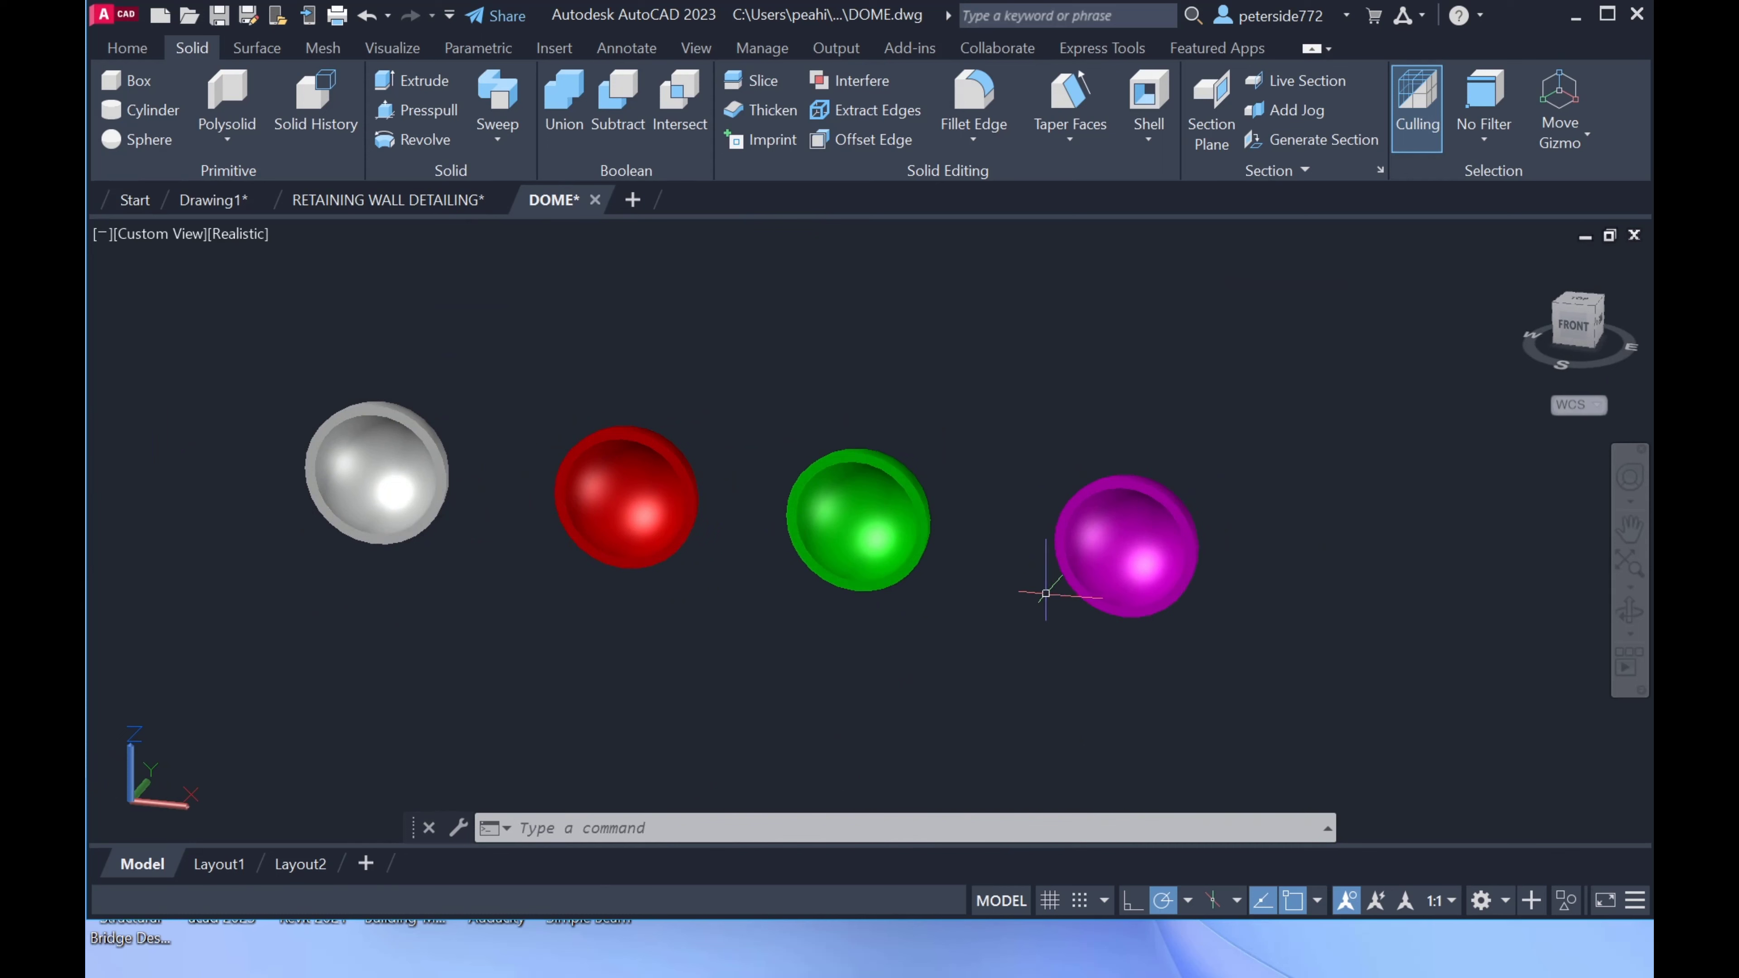
mouse_move(1045, 593)
middle_mouse_down("shift")
mouse_move(1036, 629)
mouse_move(990, 548)
mouse_move(1047, 748)
mouse_move(1056, 536)
mouse_move(1079, 621)
mouse_move(939, 466)
mouse_move(890, 589)
mouse_move(691, 334)
mouse_move(582, 372)
mouse_move(564, 468)
mouse_move(547, 268)
middle_mouse_up("shift")
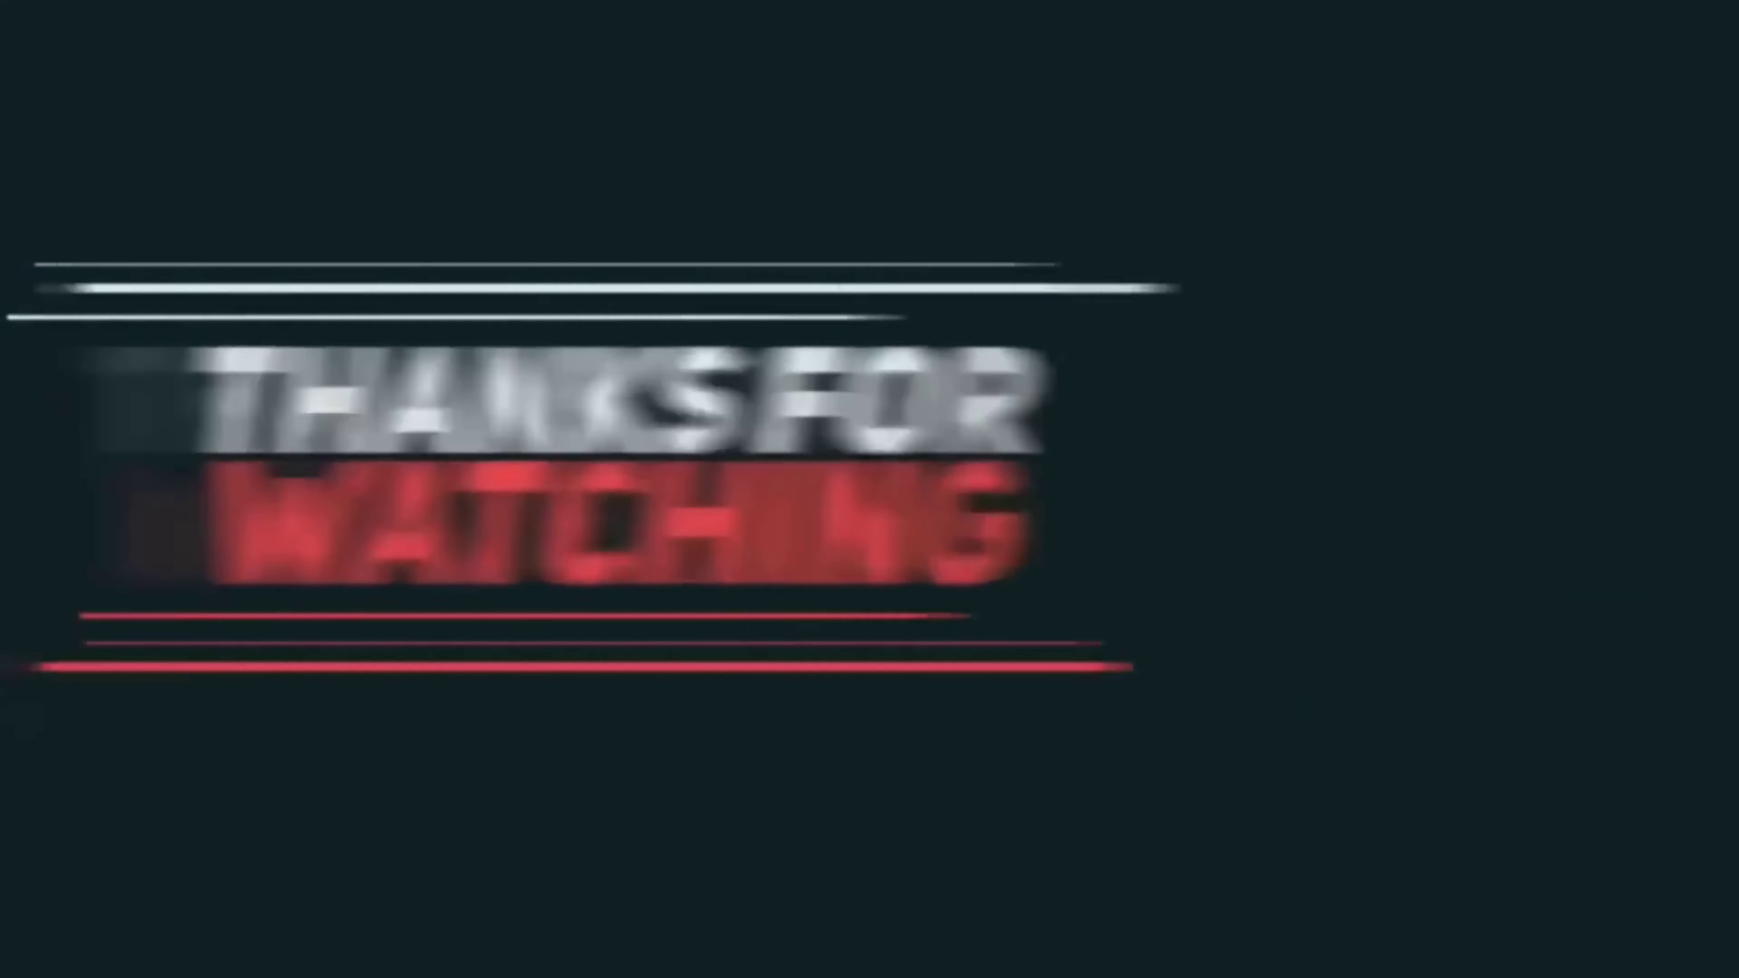